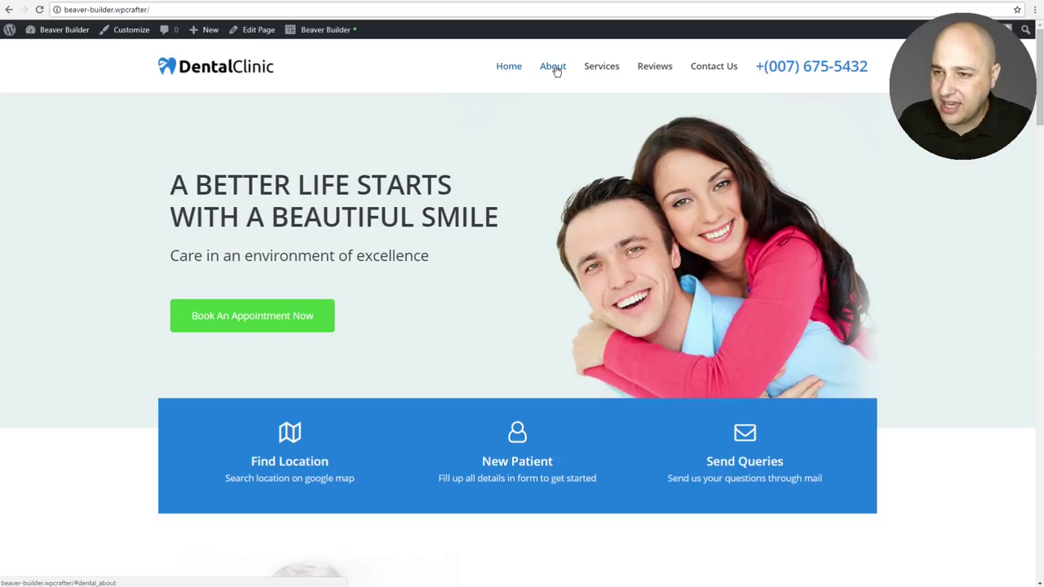
Jump to the Reviews section via the menu link, scroll back up, then switch to the Dr. Brooks site
left_click(661, 71)
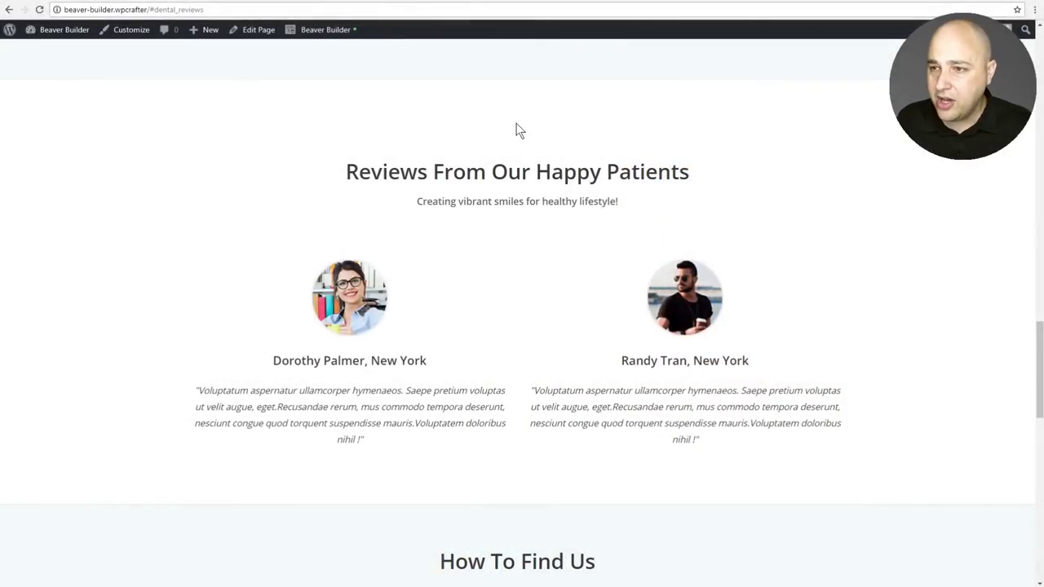
scroll(516, 130, "up", 20)
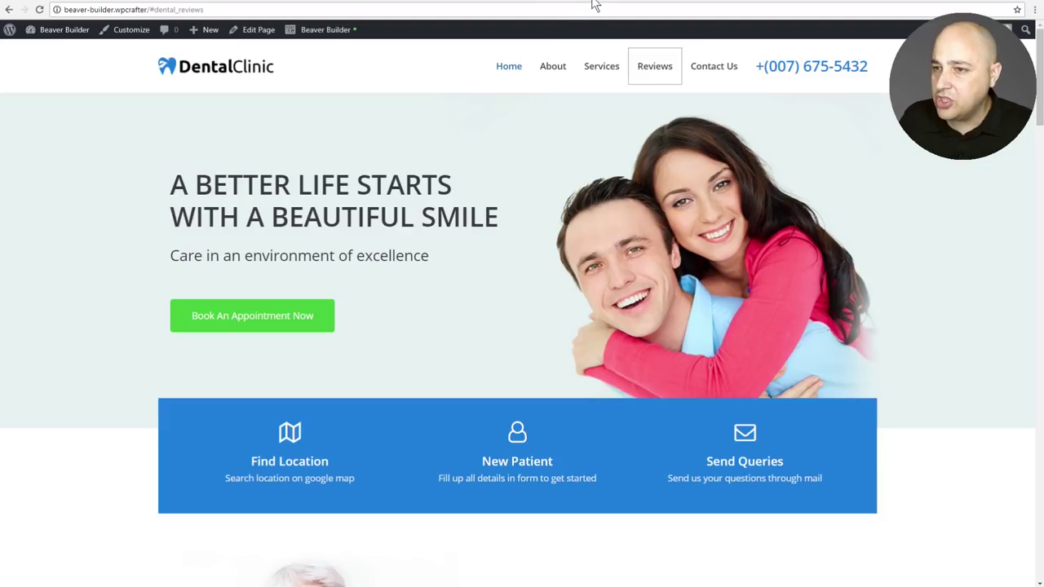
left_click(665, 2)
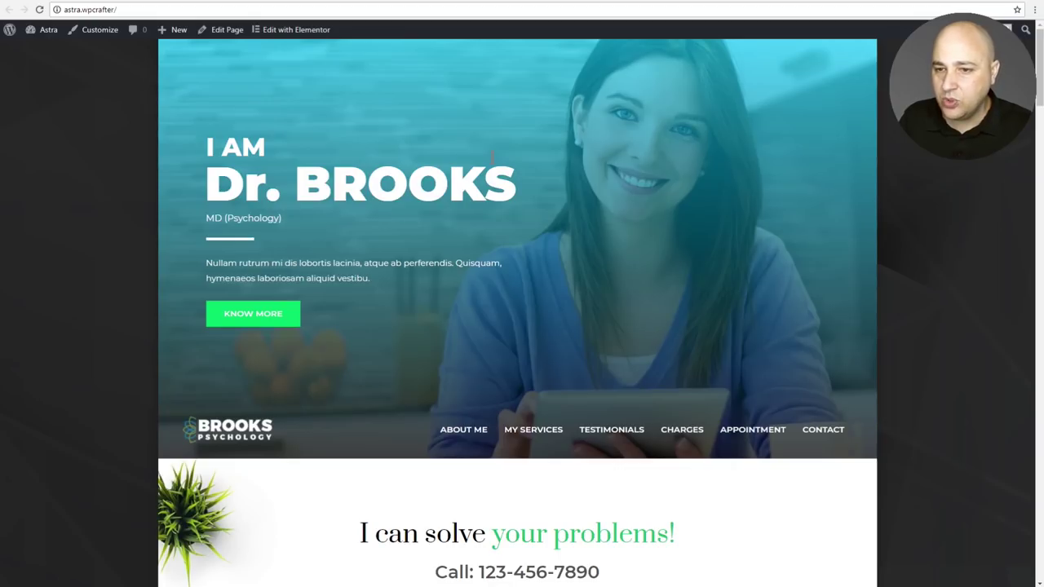
Scroll down to the Course Packages section and open the Dr. Brooks page in Elementor
scroll(492, 156, "down", 8)
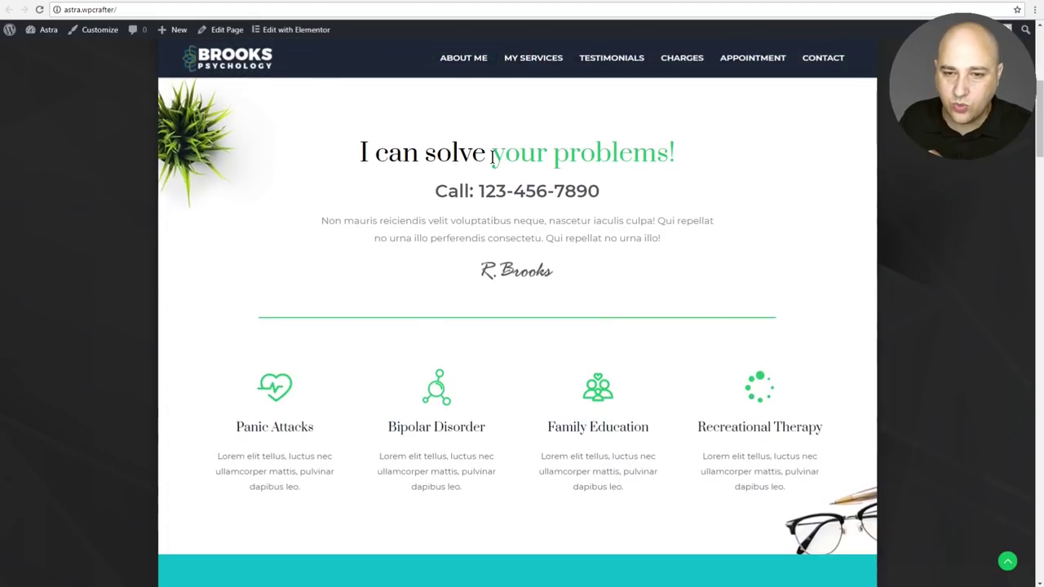
scroll(492, 160, "down", 15)
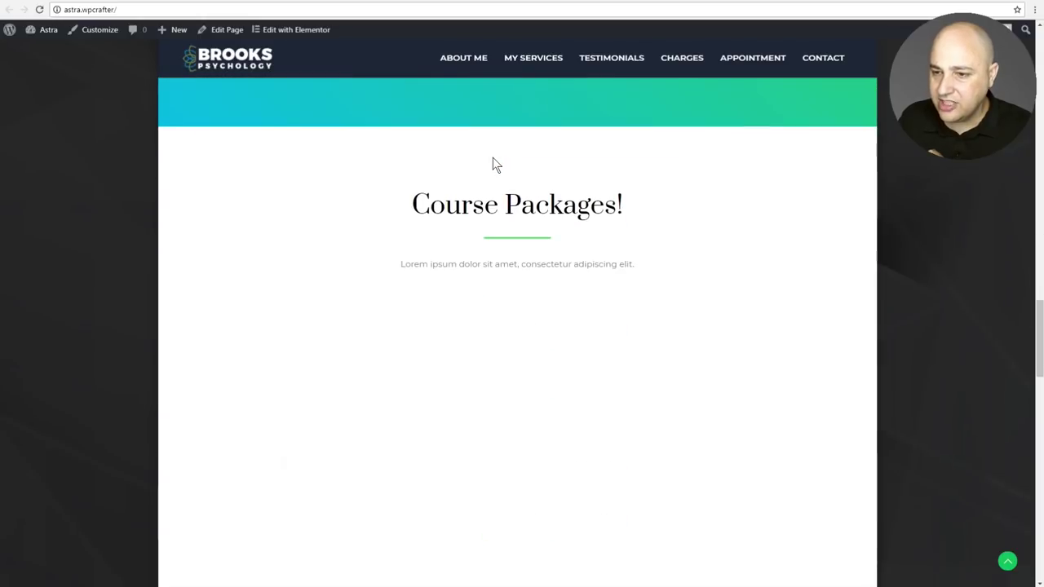
scroll(492, 157, "up", 3)
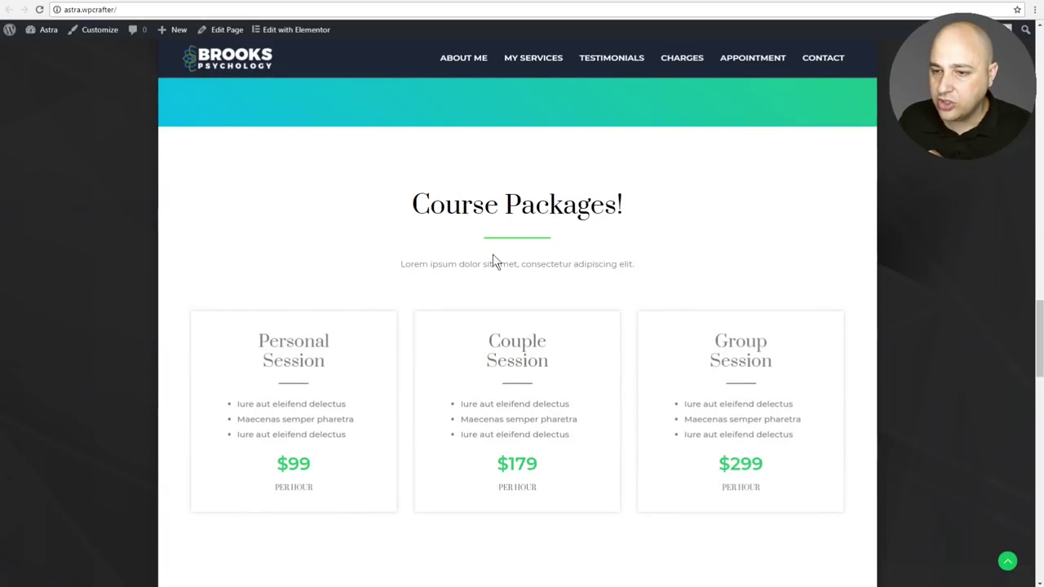
scroll(457, 240, "down", 1)
scroll(456, 230, "up", 1)
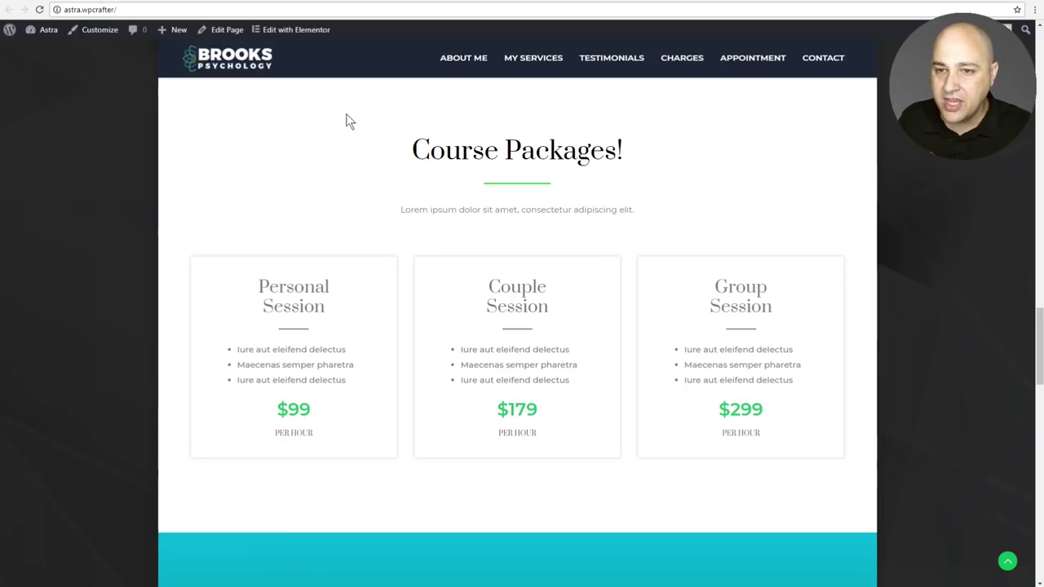
left_click(286, 30)
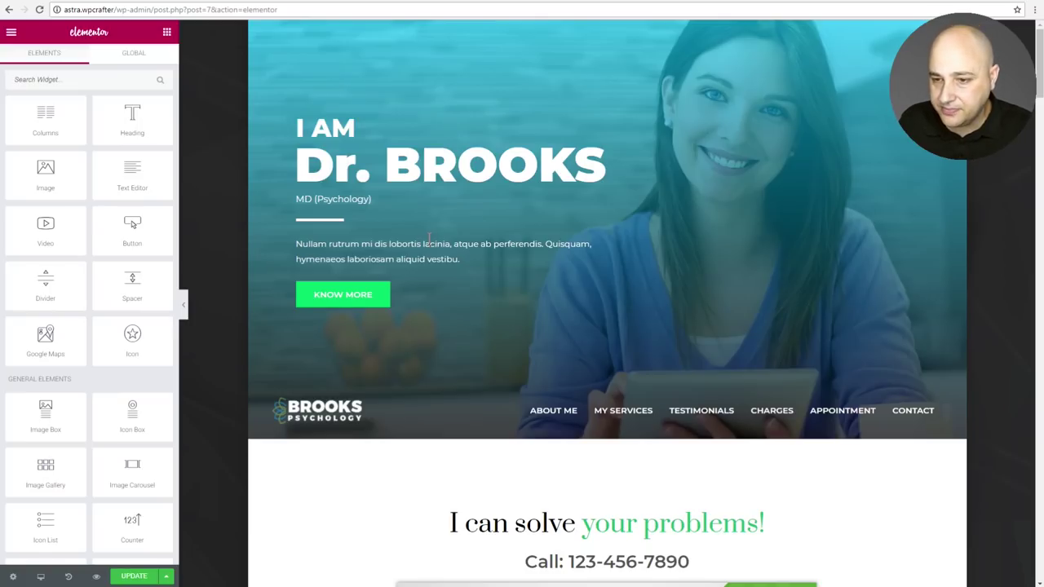
Scroll the Elementor preview to Course Packages and open that section's settings
scroll(429, 238, "down", 10)
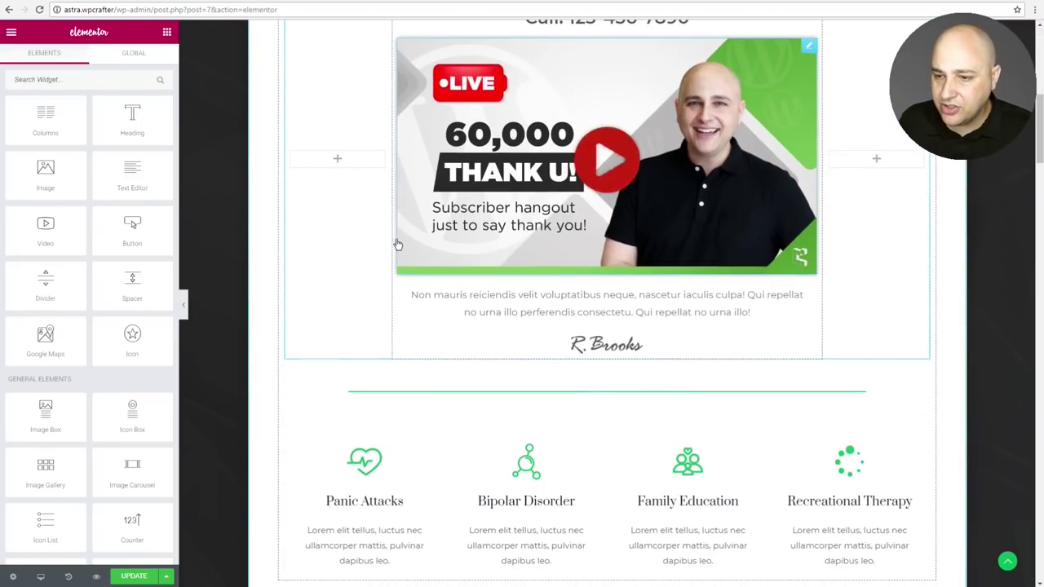
scroll(371, 244, "down", 12)
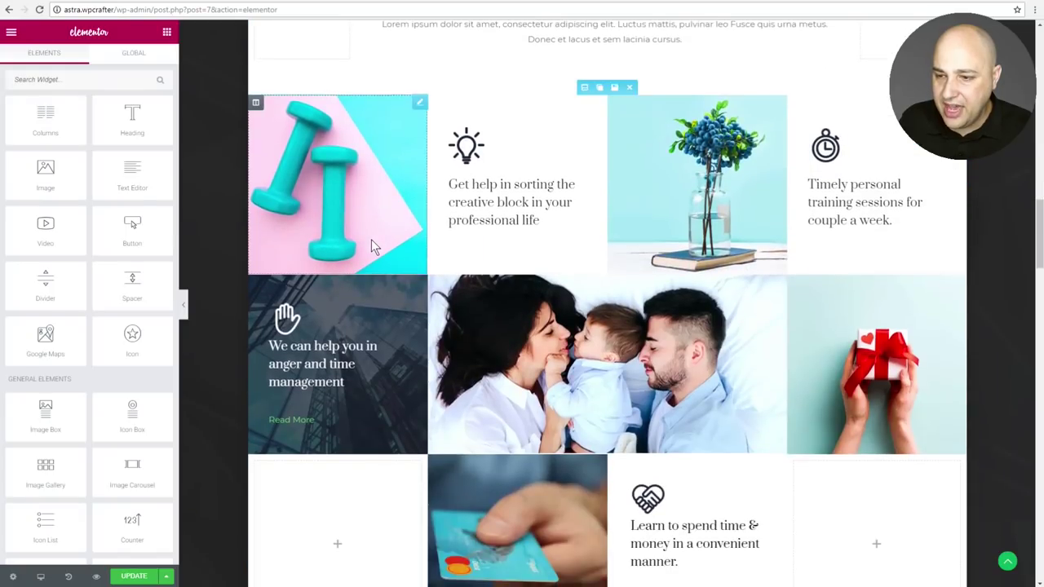
scroll(371, 245, "down", 3)
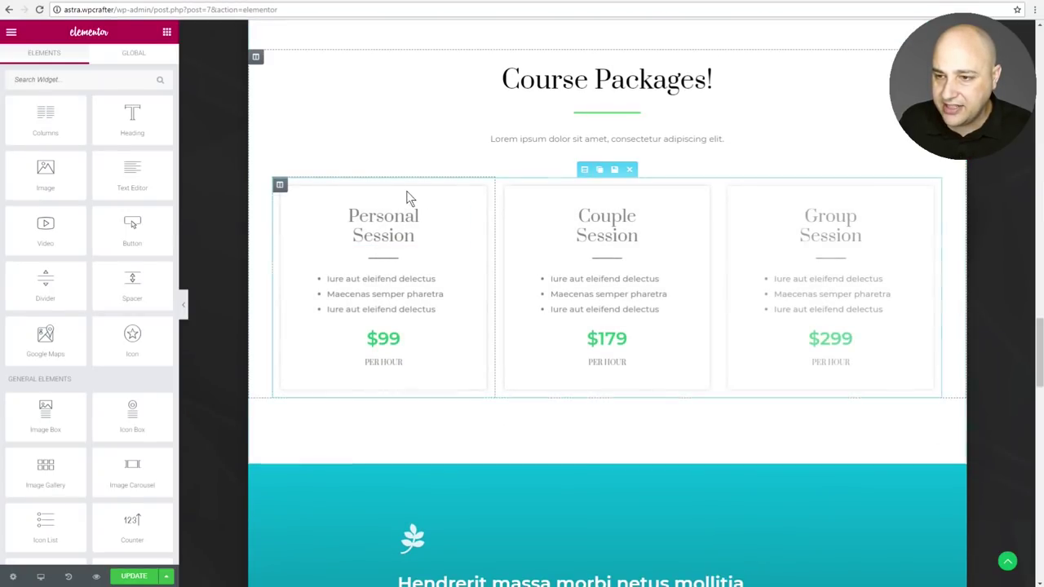
scroll(492, 228, "up", 2)
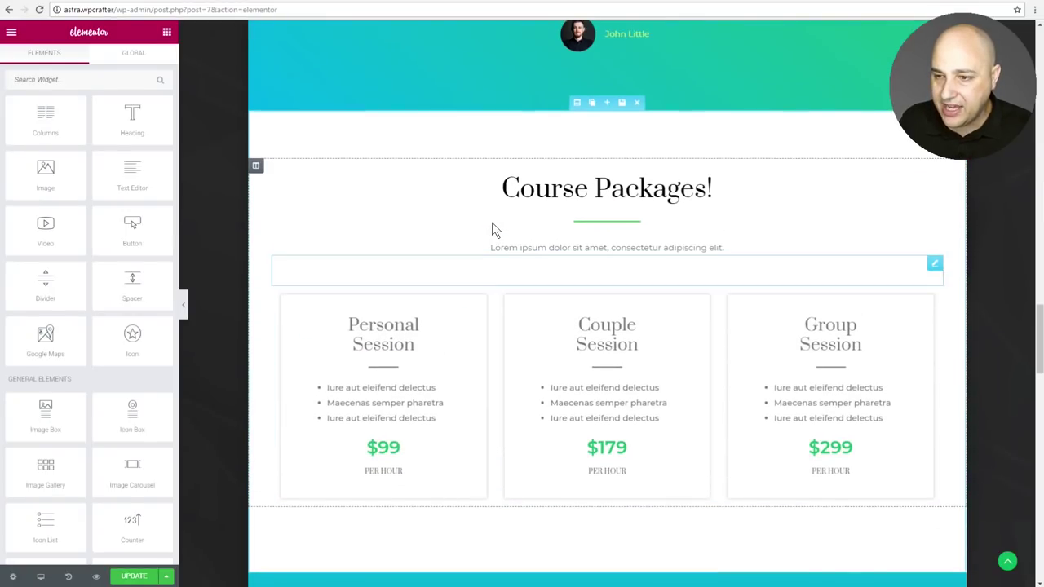
left_click(575, 103)
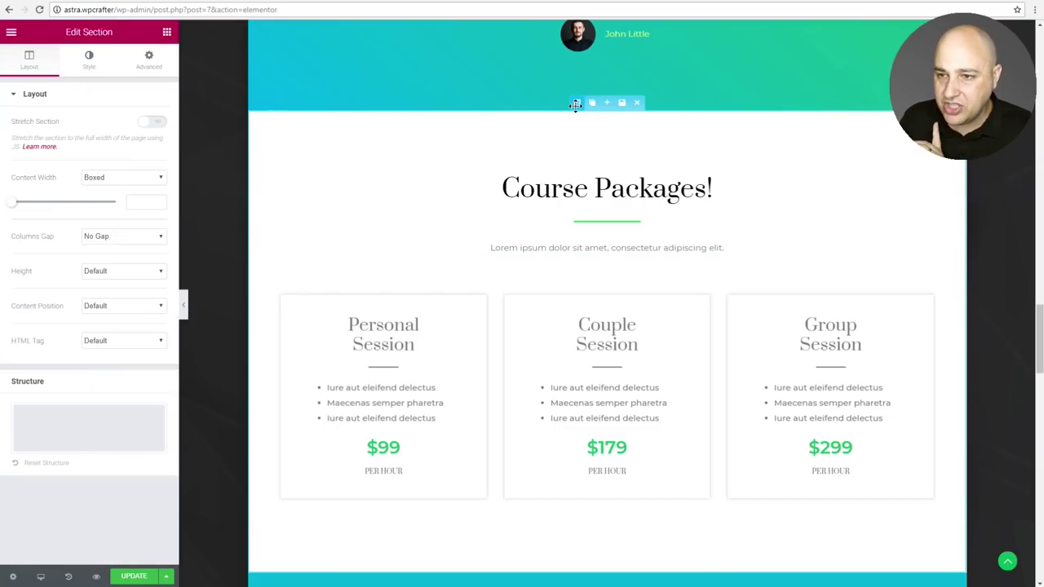
Replace the section's Advanced CSS ID 'charges' with 'course-packages' and update the page
left_click(148, 65)
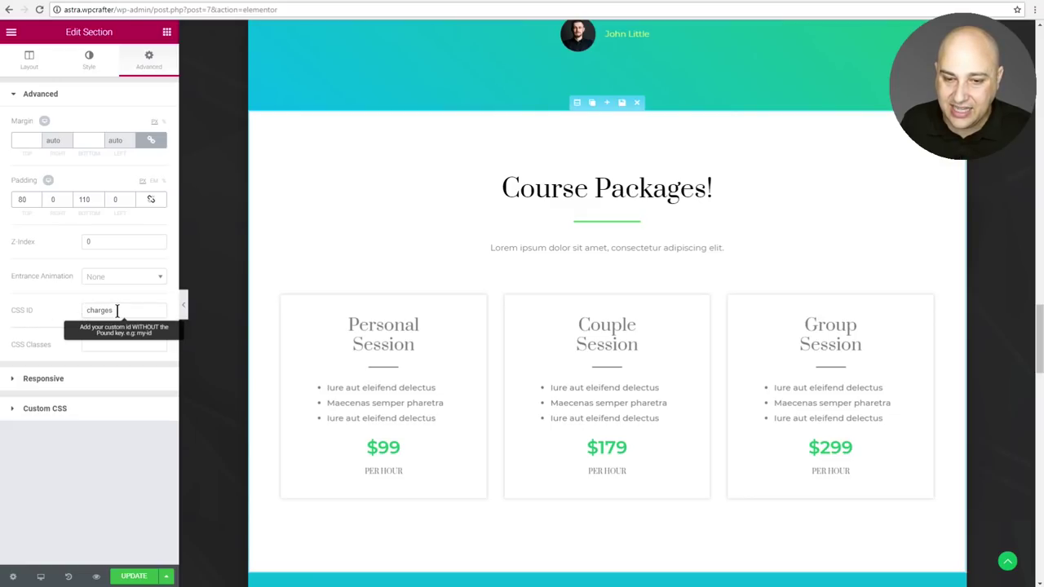
left_click_drag(118, 311, 74, 316)
key("BackSpace")
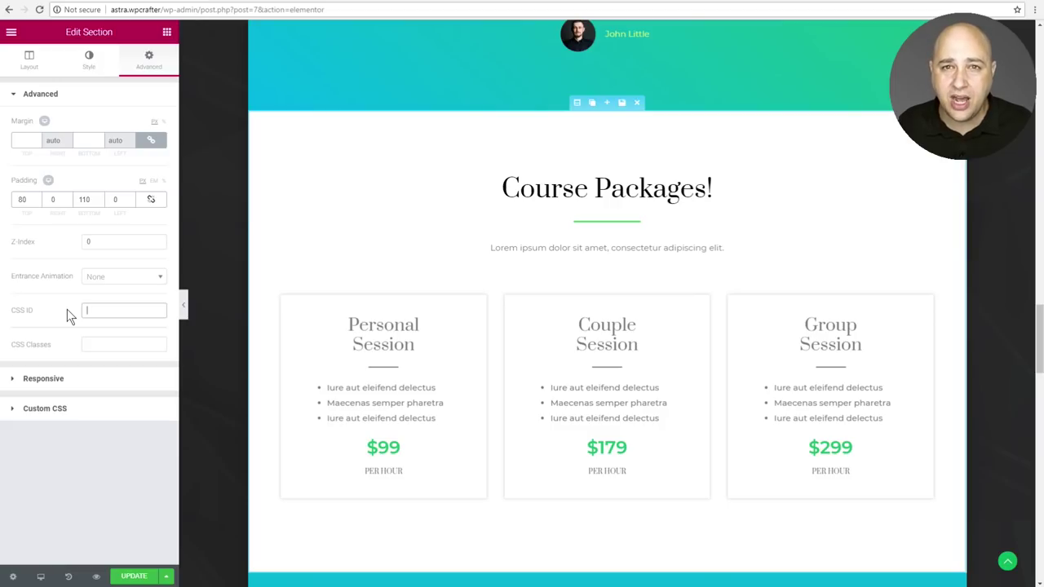
type("course-packages")
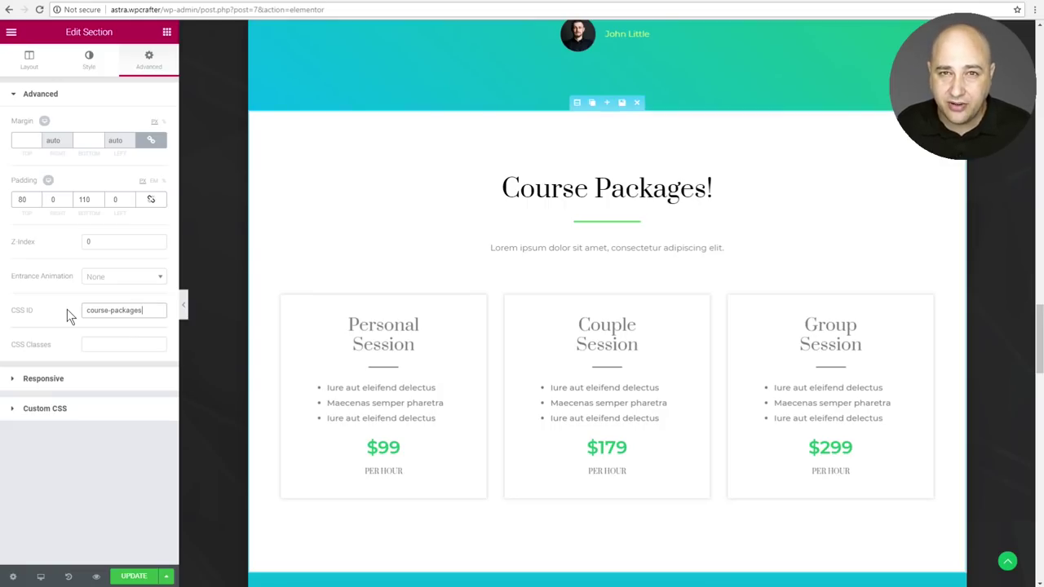
left_click(66, 310)
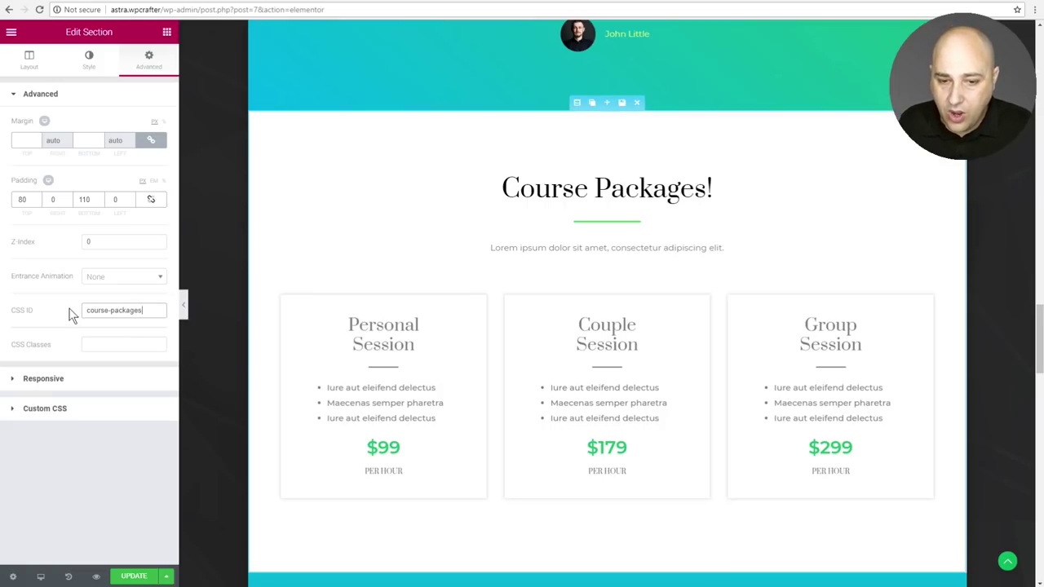
left_click(134, 575)
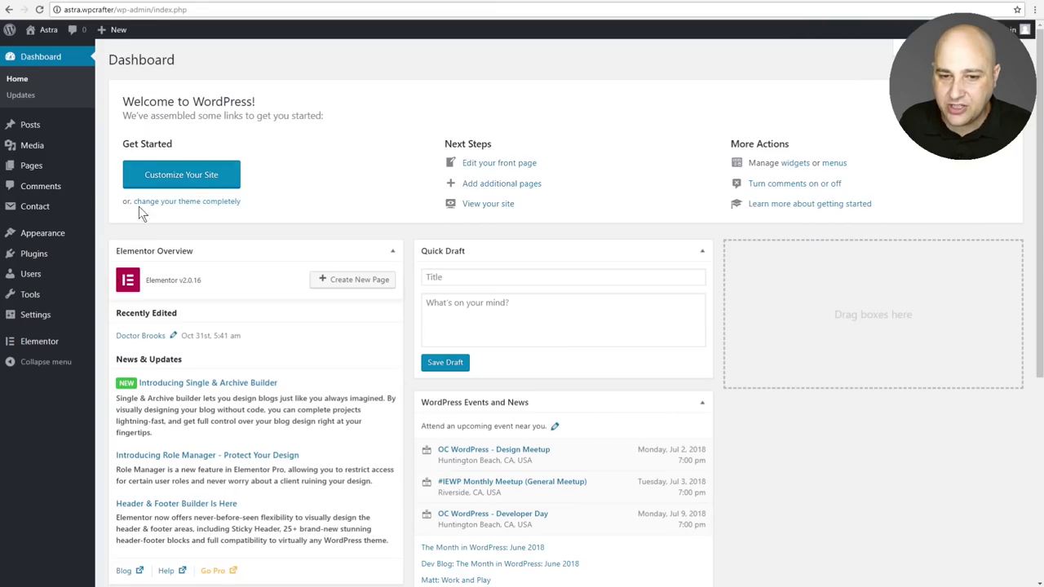
Go to Appearance > Menus for the Primary Menu and expand the Custom Links panel
mouse_move(44, 238)
left_click(135, 279)
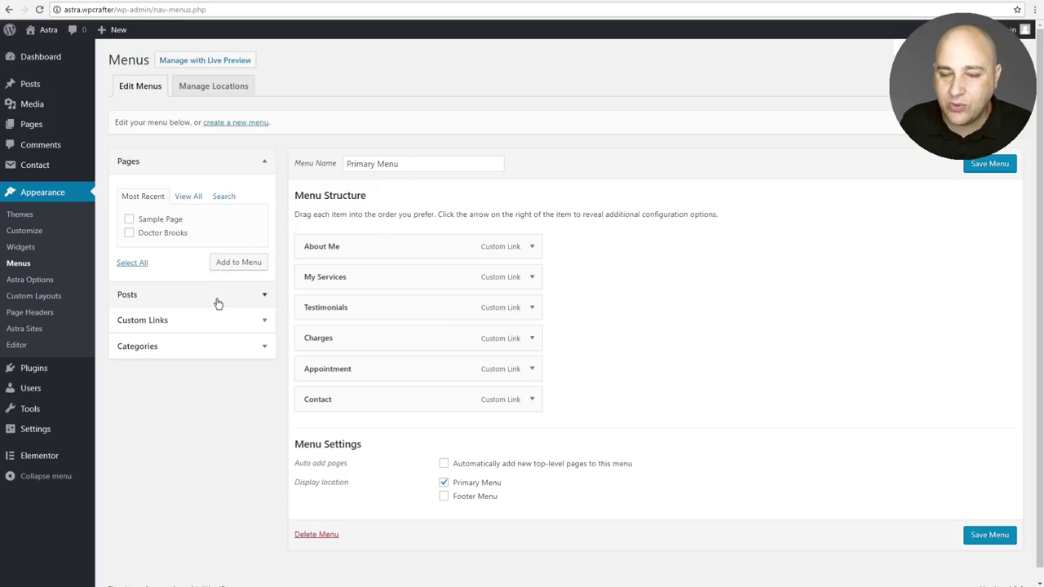
left_click(173, 325)
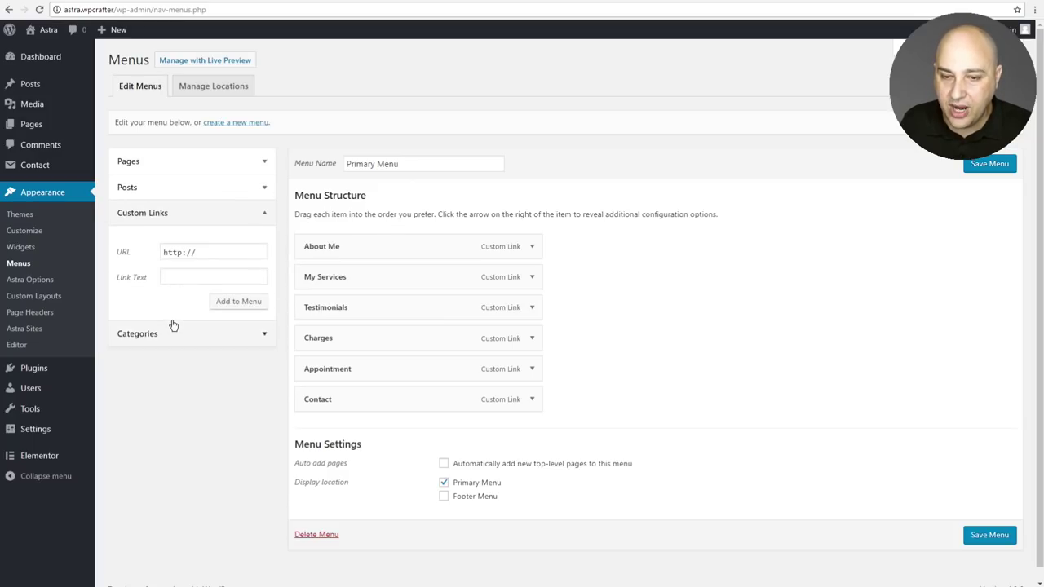
left_click(212, 199)
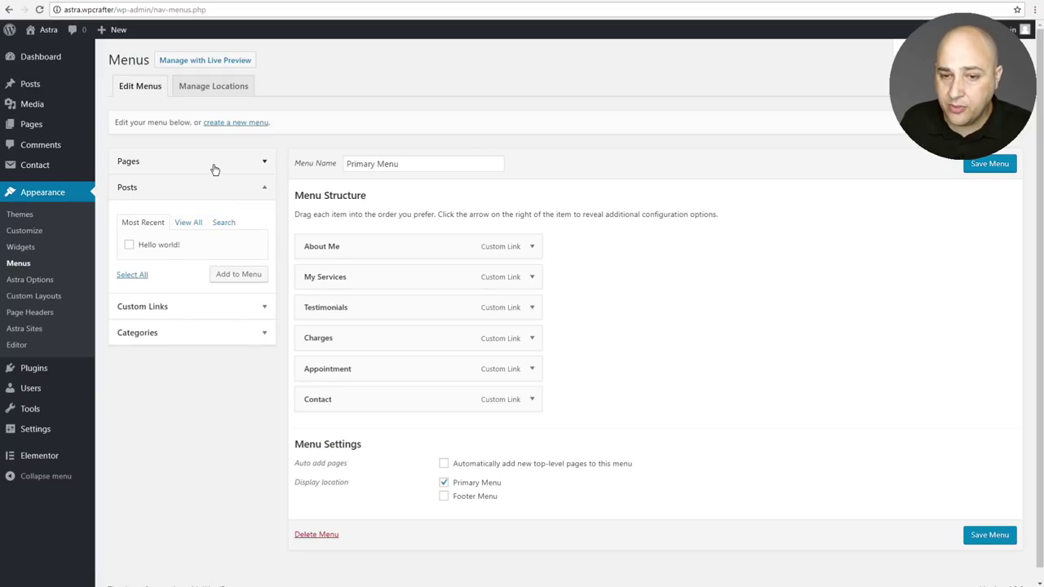
left_click(215, 169)
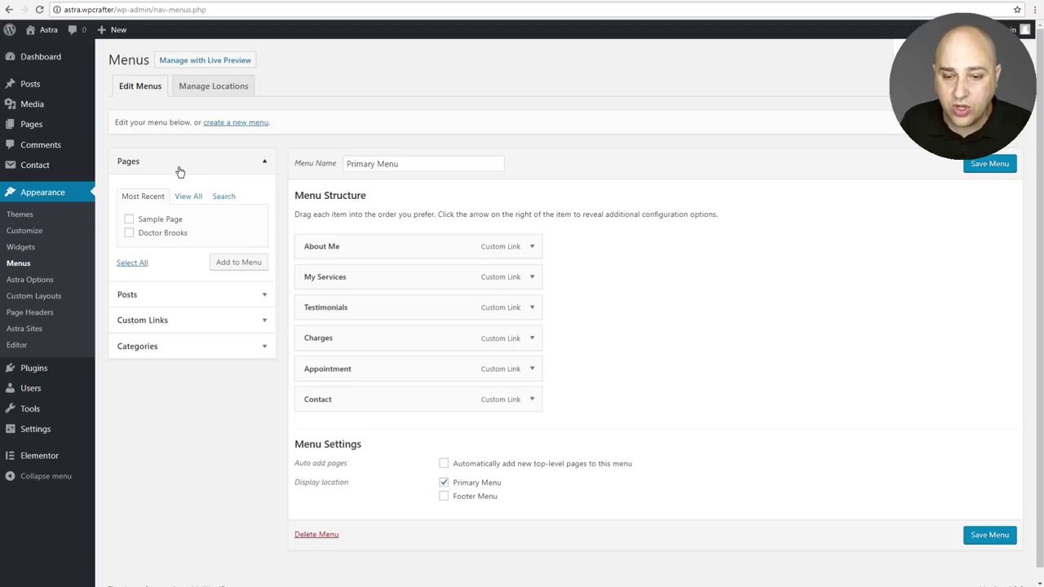
left_click(181, 323)
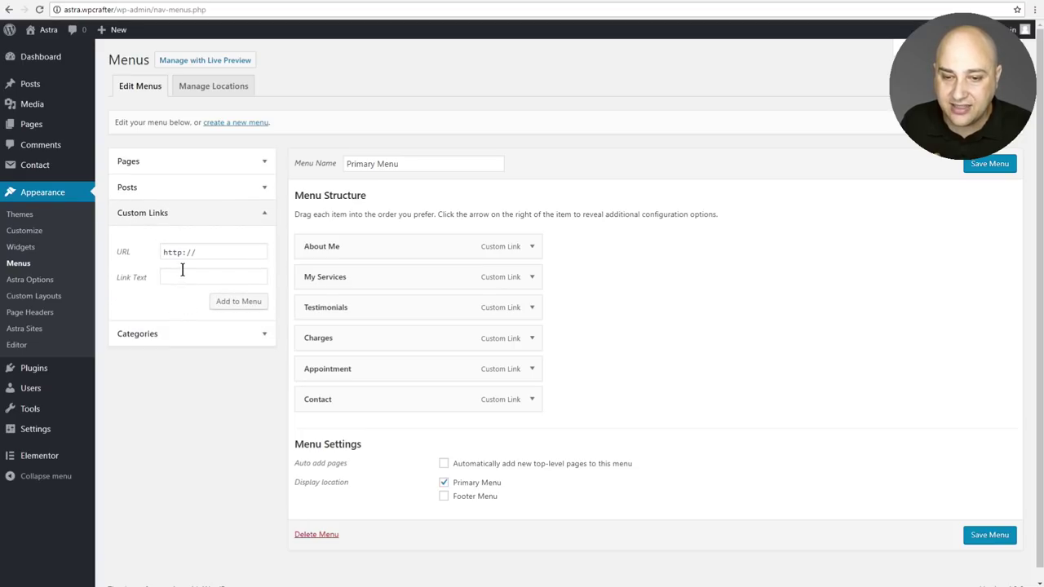
Add a 'Packages' custom link to #course-packages, move it below My Services, and save the menu
left_click(184, 276)
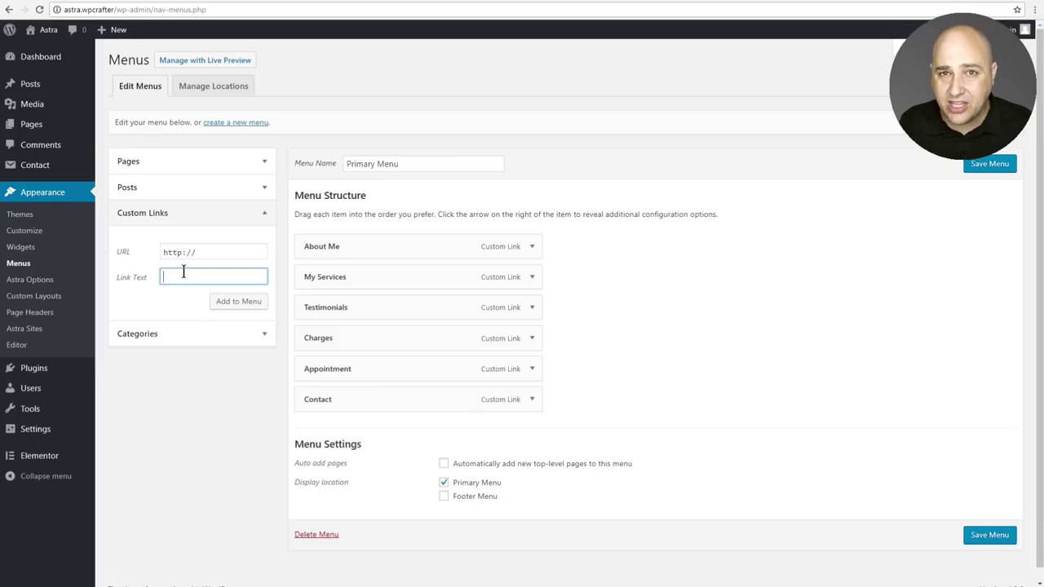
type("Packages")
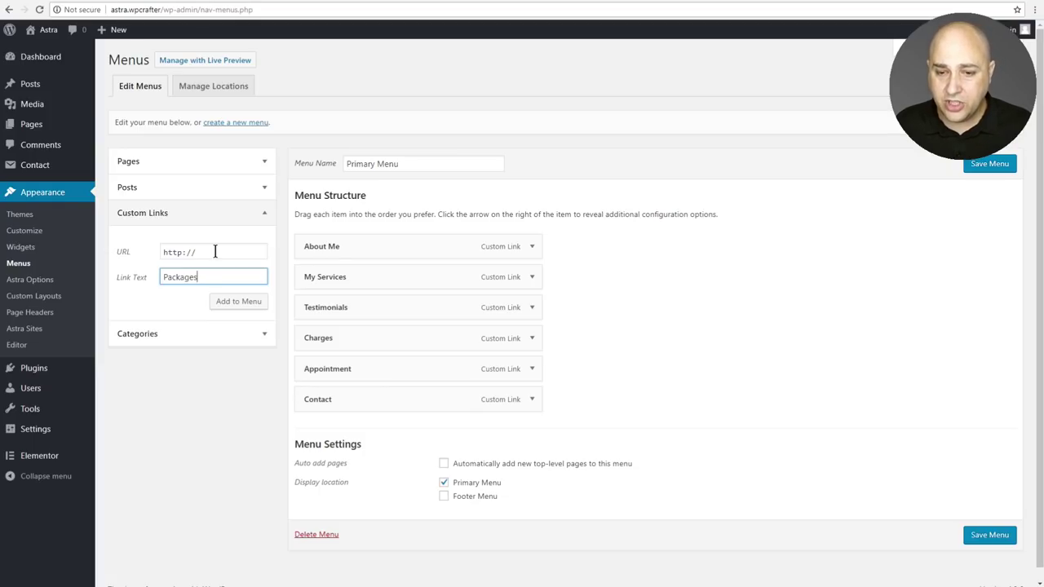
left_click(214, 251)
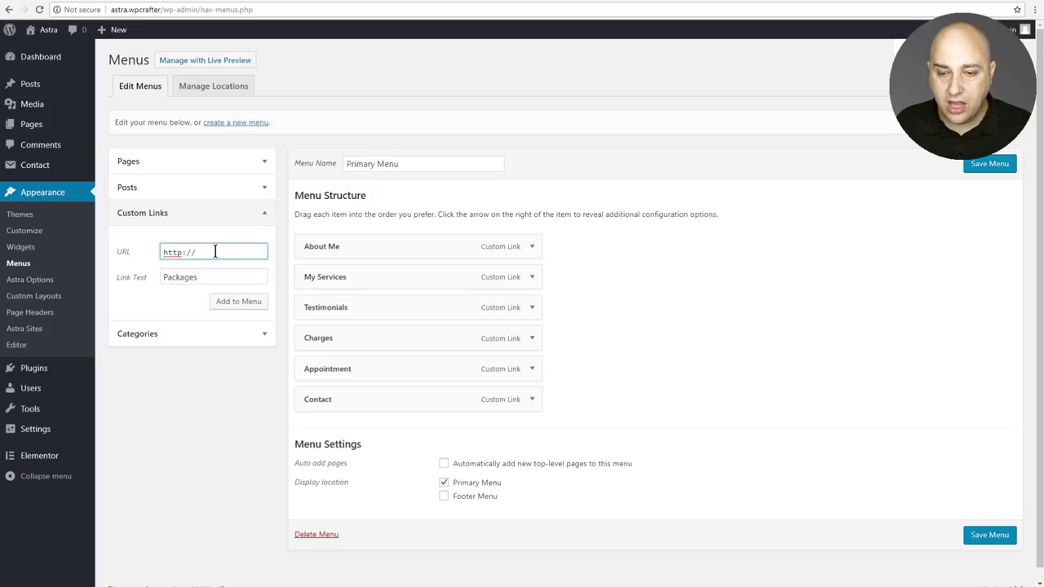
left_click_drag(214, 251, 122, 251)
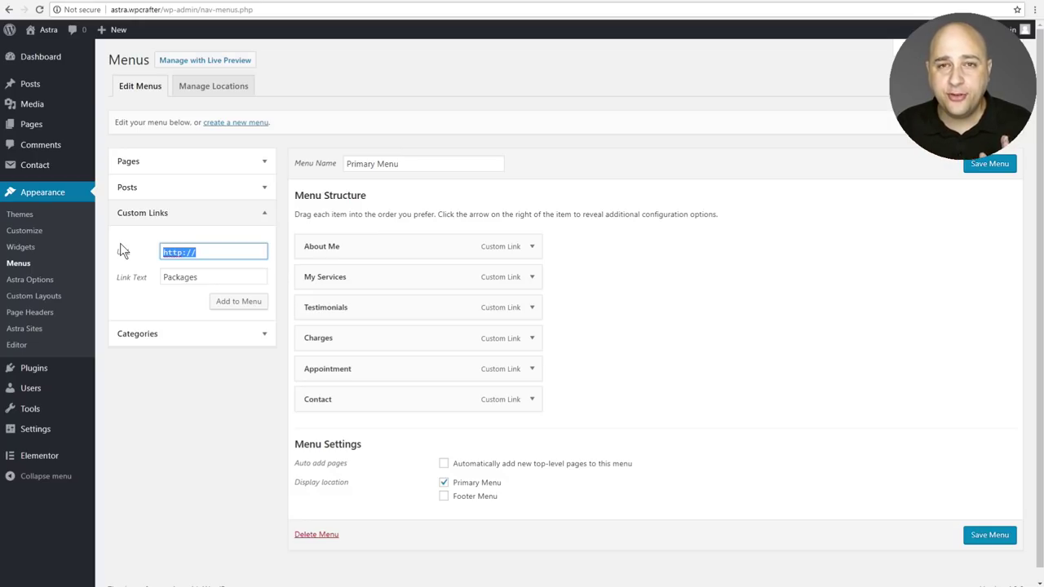
type("#course-packages")
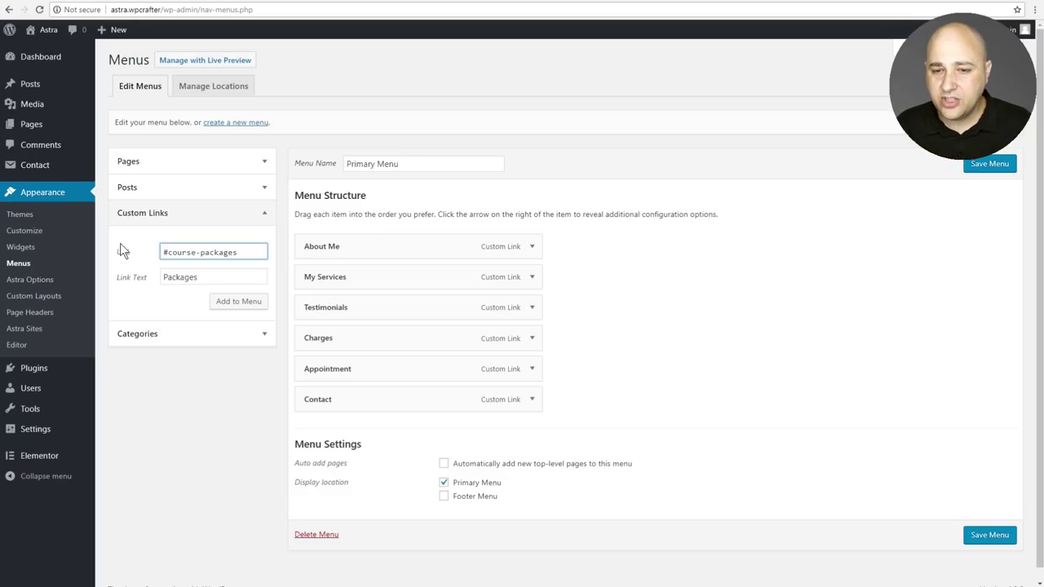
left_click(244, 307)
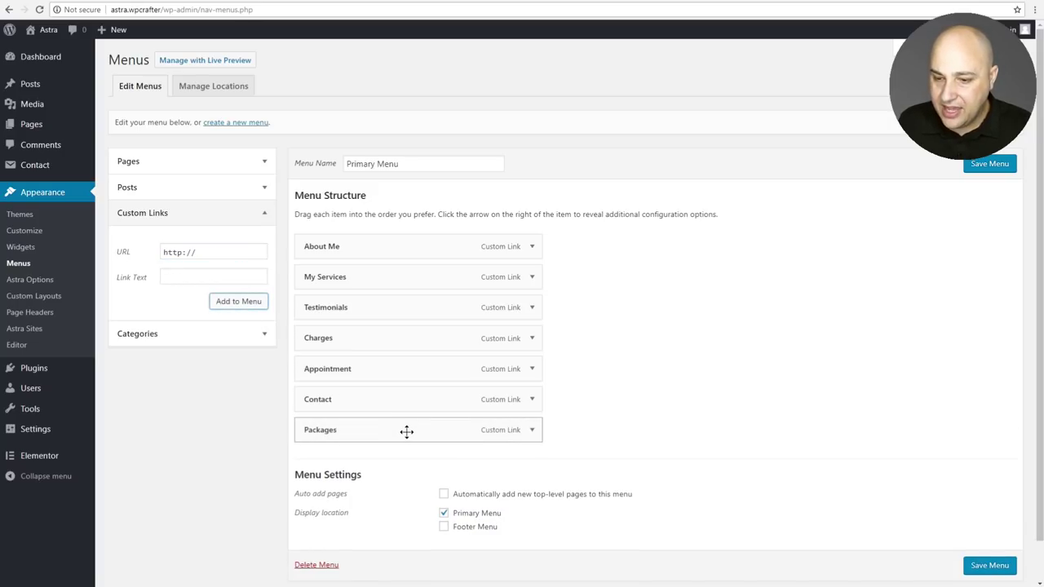
left_click_drag(405, 429, 398, 280)
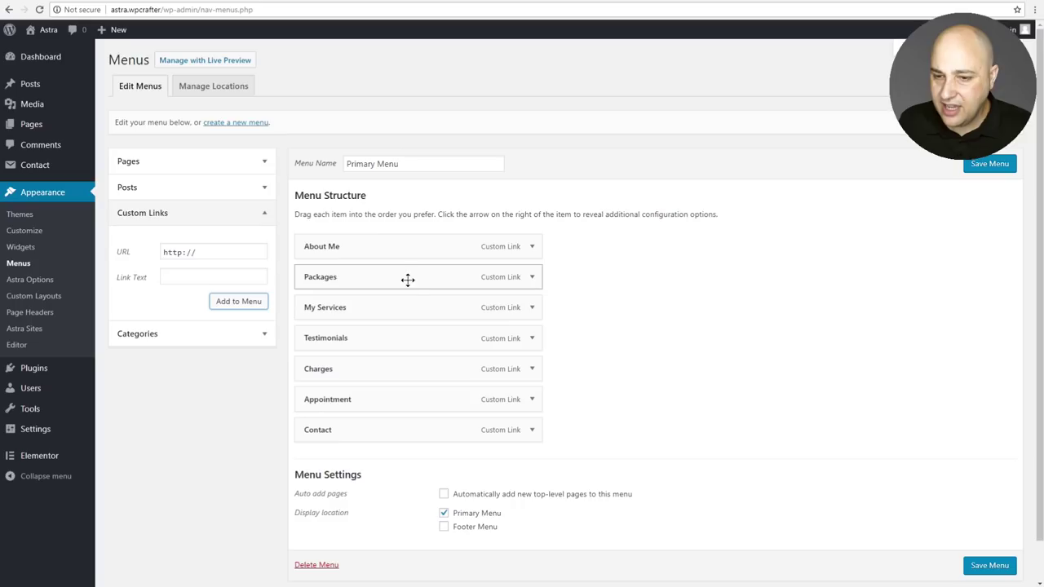
left_click(969, 164)
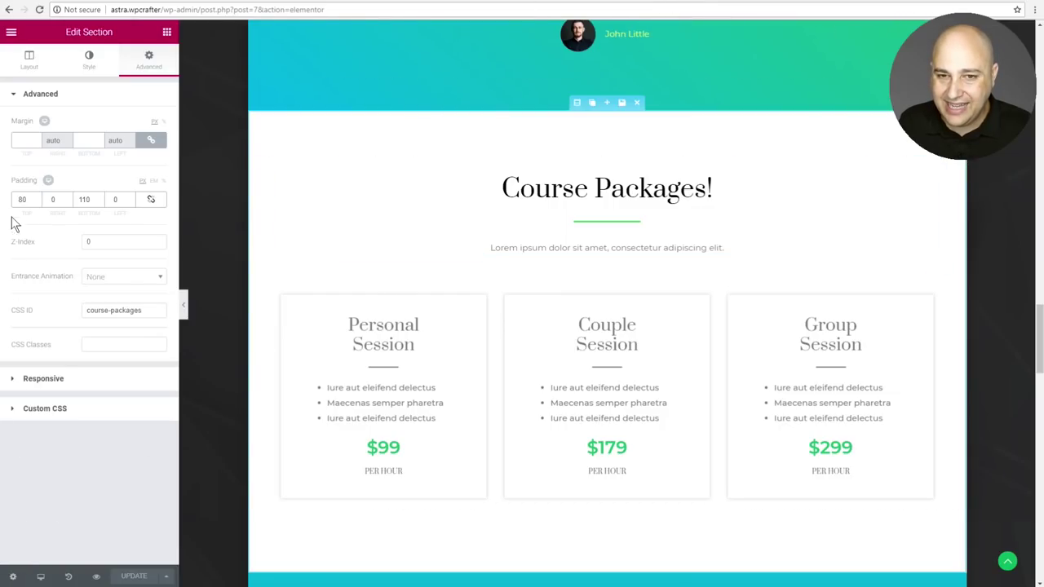
Exit Elementor to the Dashboard, open the live homepage, and follow the Packages link to Course Packages
left_click(11, 33)
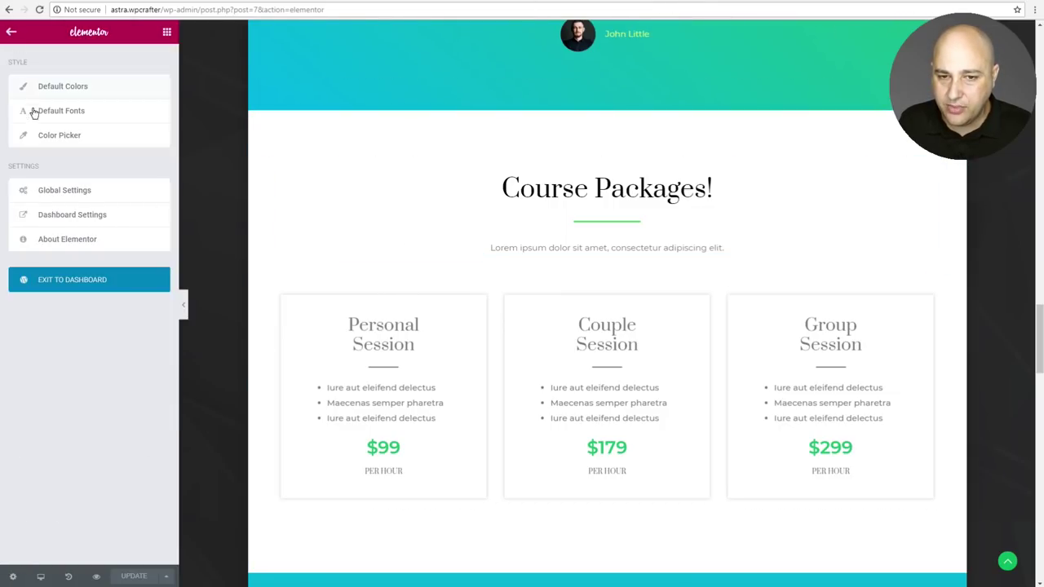
left_click(83, 282)
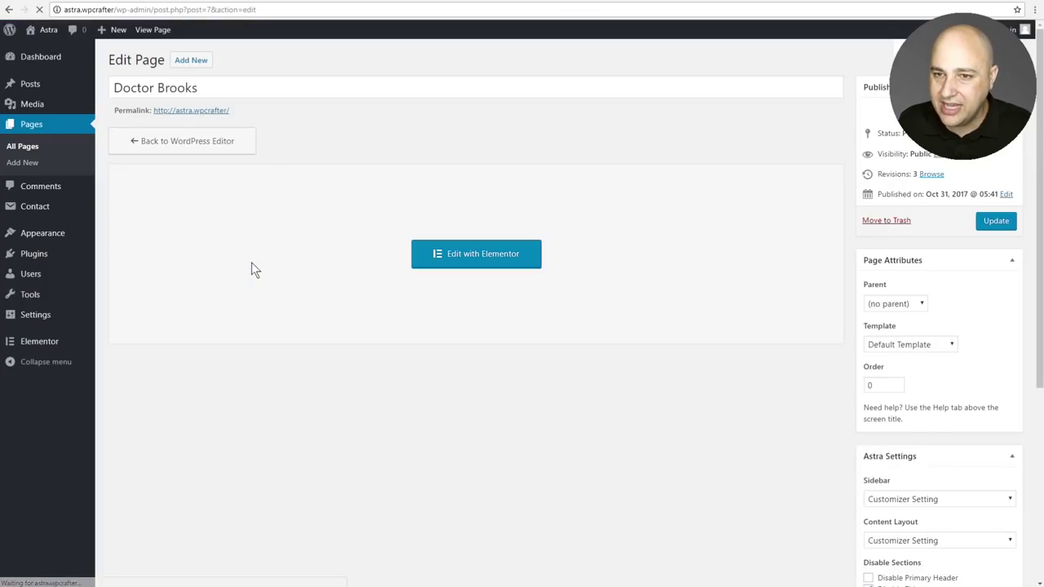
left_click(192, 112)
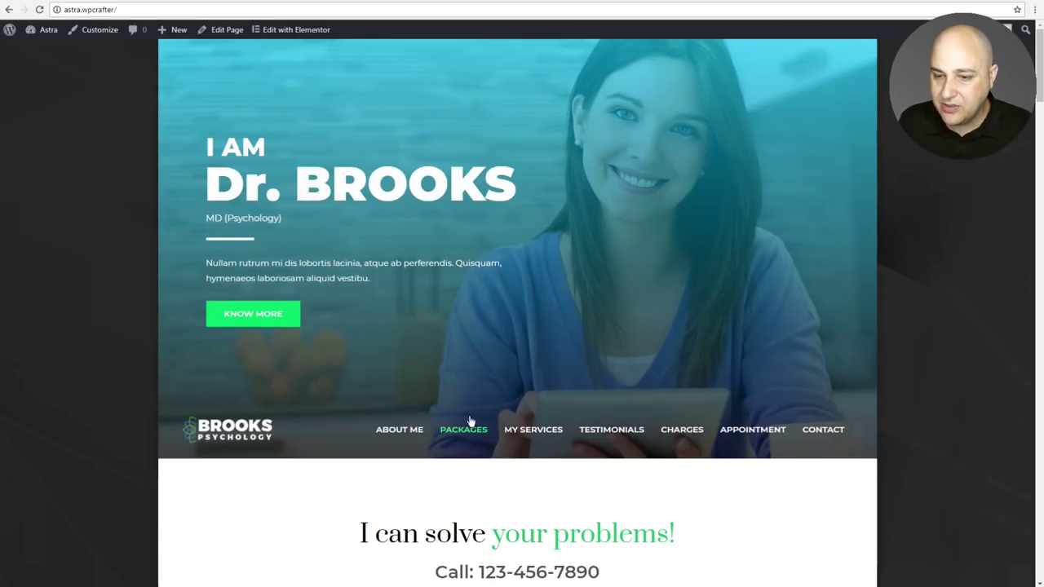
left_click(468, 423)
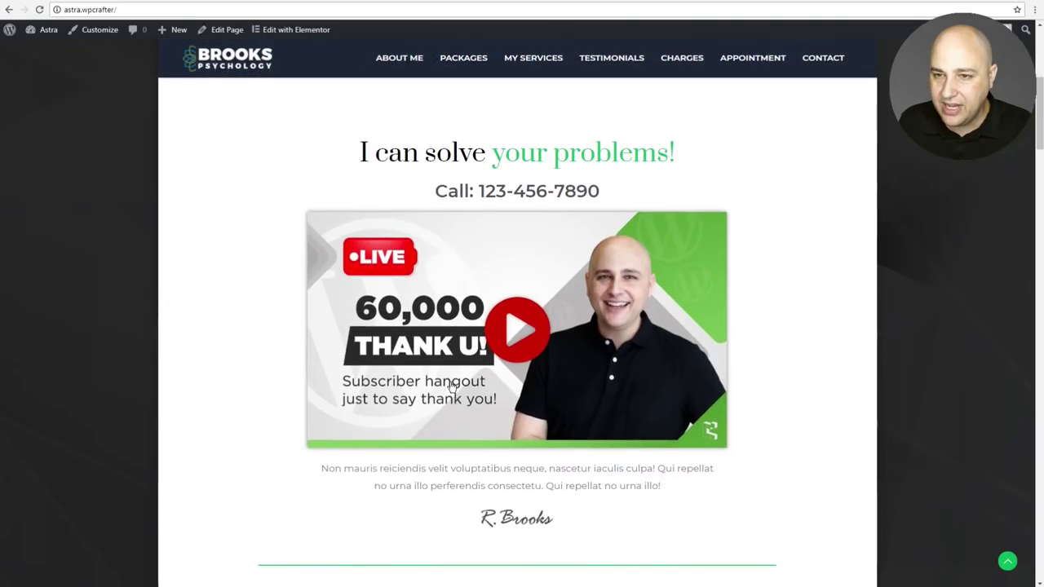
left_click(459, 62)
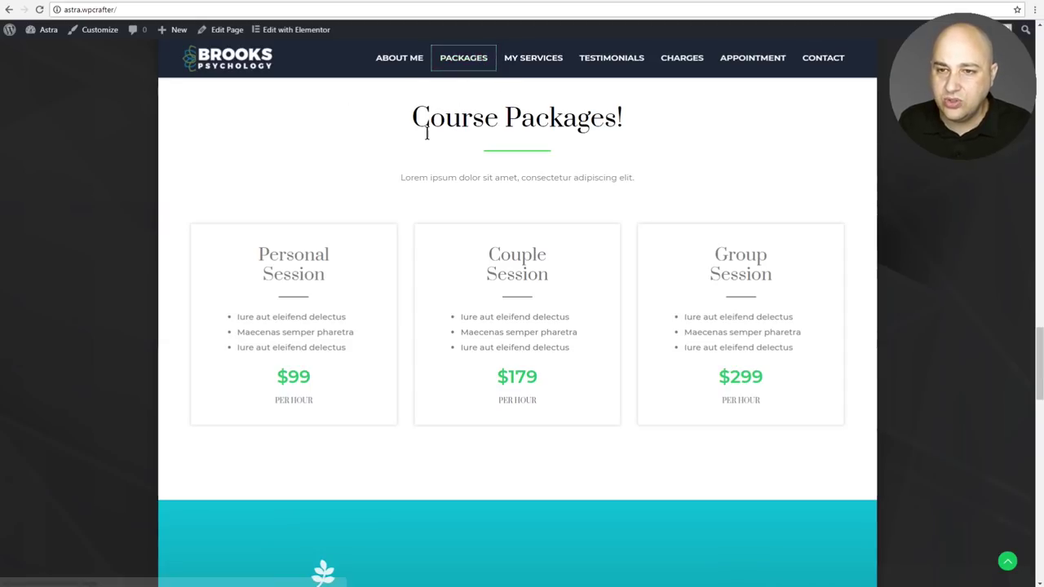
Scroll back to the top and reopen the homepage in the Elementor editor
scroll(423, 151, "up", 10)
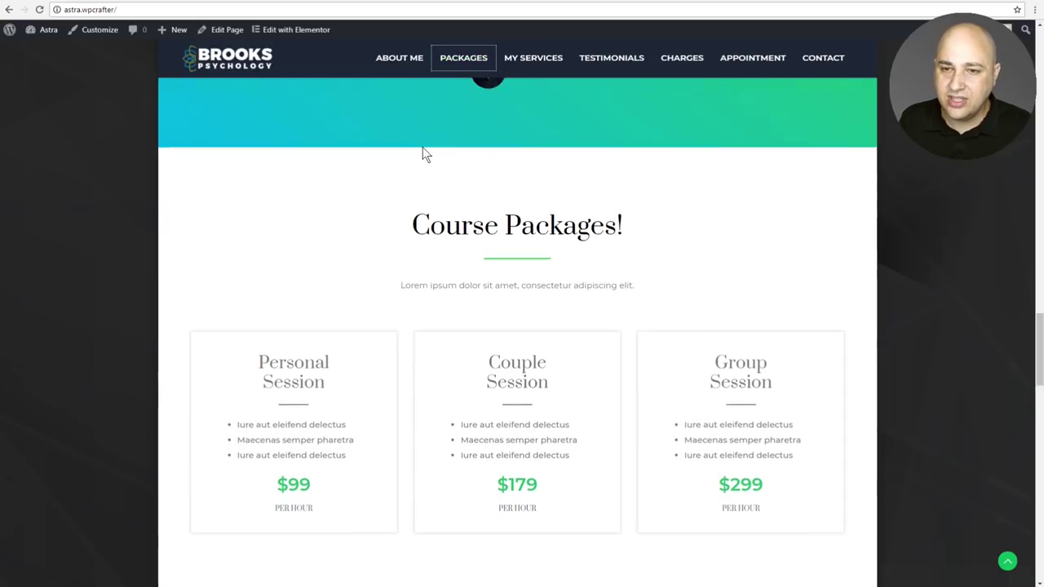
scroll(422, 153, "up", 12)
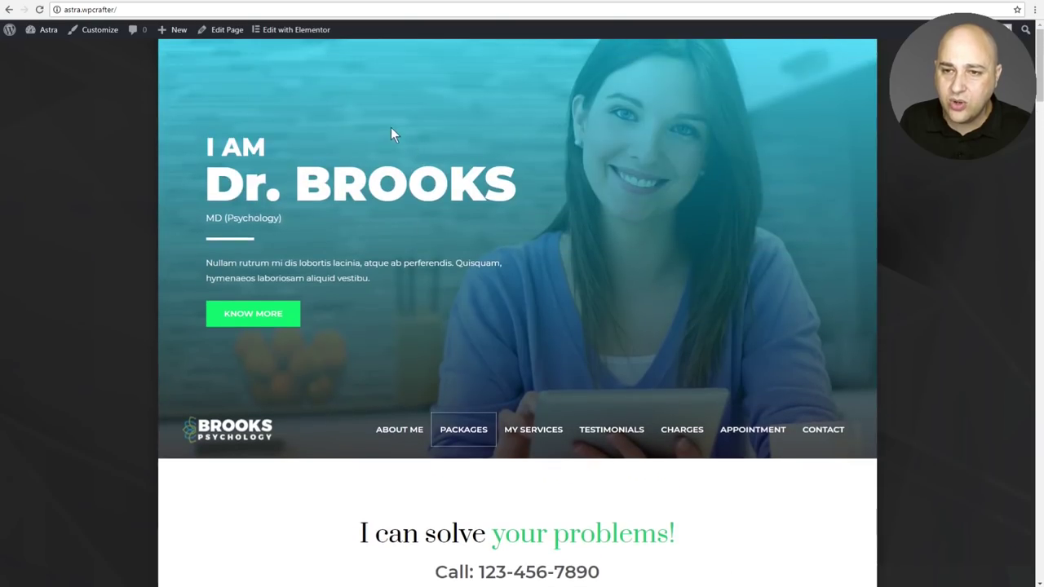
left_click(297, 32)
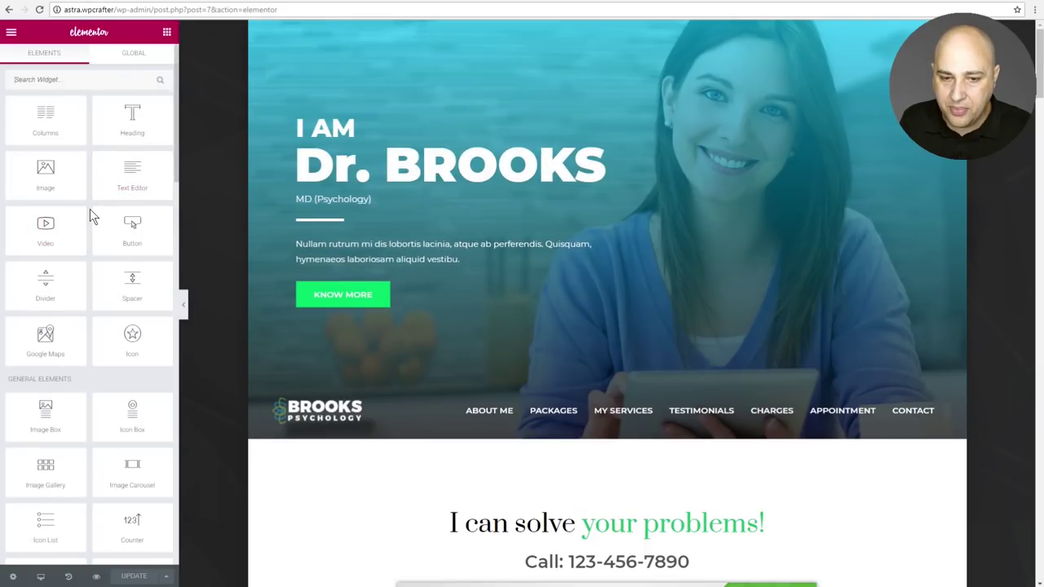
Search the Elementor widget list for 'menu'
scroll(99, 206, "down", 2)
scroll(96, 210, "down", 4)
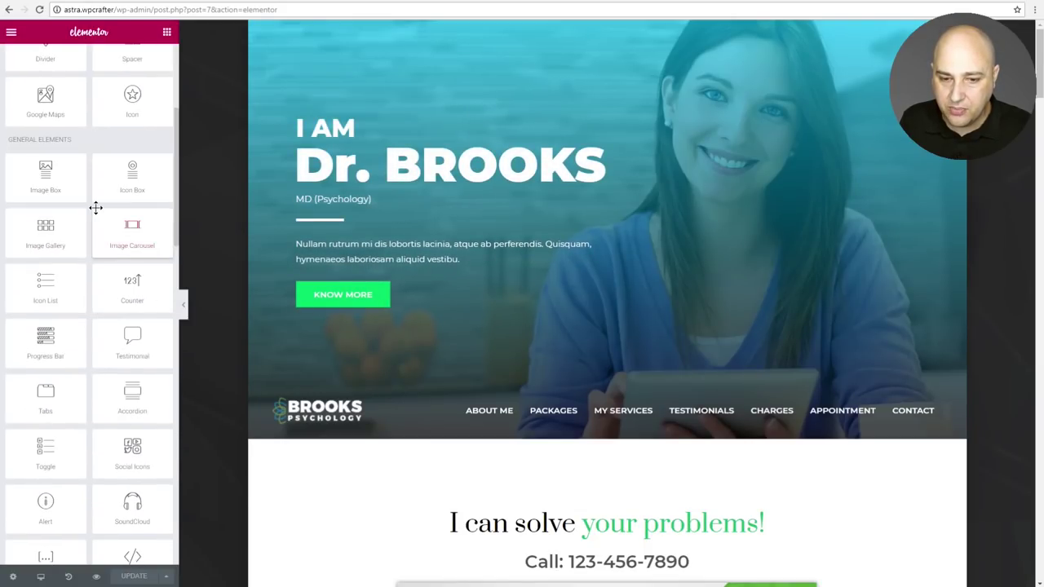
scroll(96, 210, "up", 6)
left_click(73, 80)
type("menu")
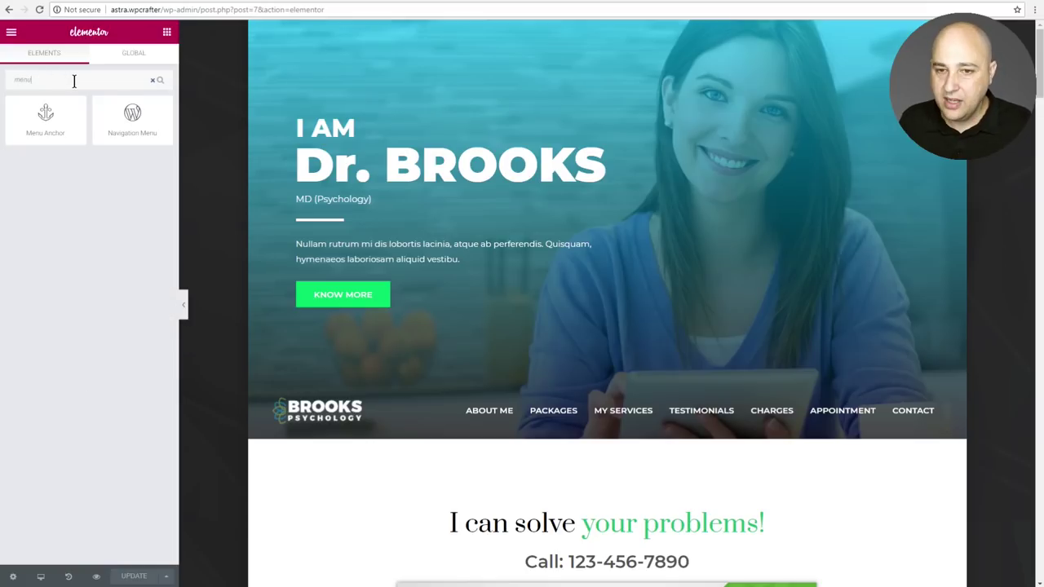
Drop a Menu Anchor widget above the Course Packages heading, select its ID field, then switch to the DentalClinic tab
scroll(410, 245, "down", 15)
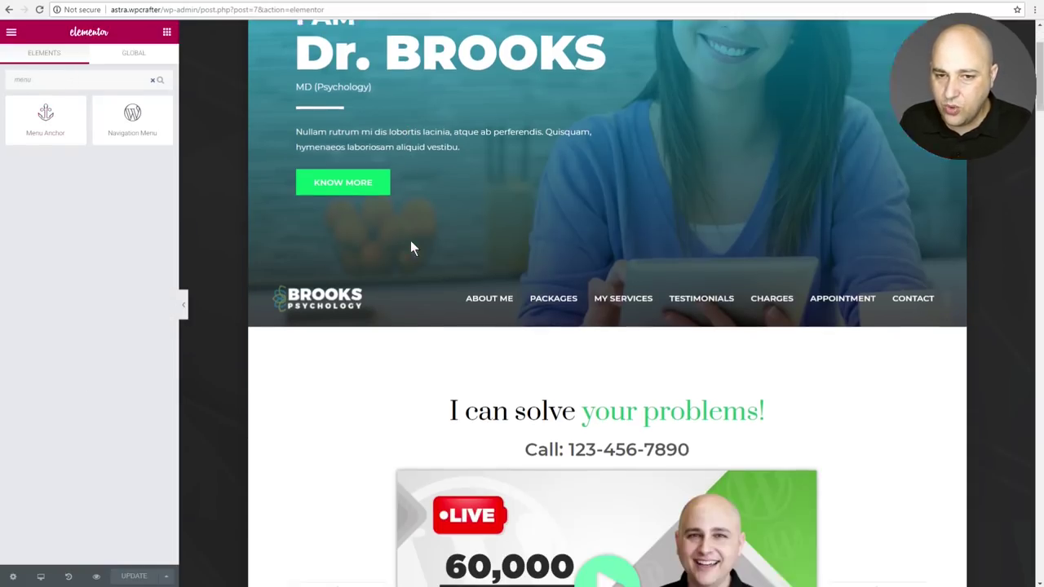
scroll(410, 244, "down", 10)
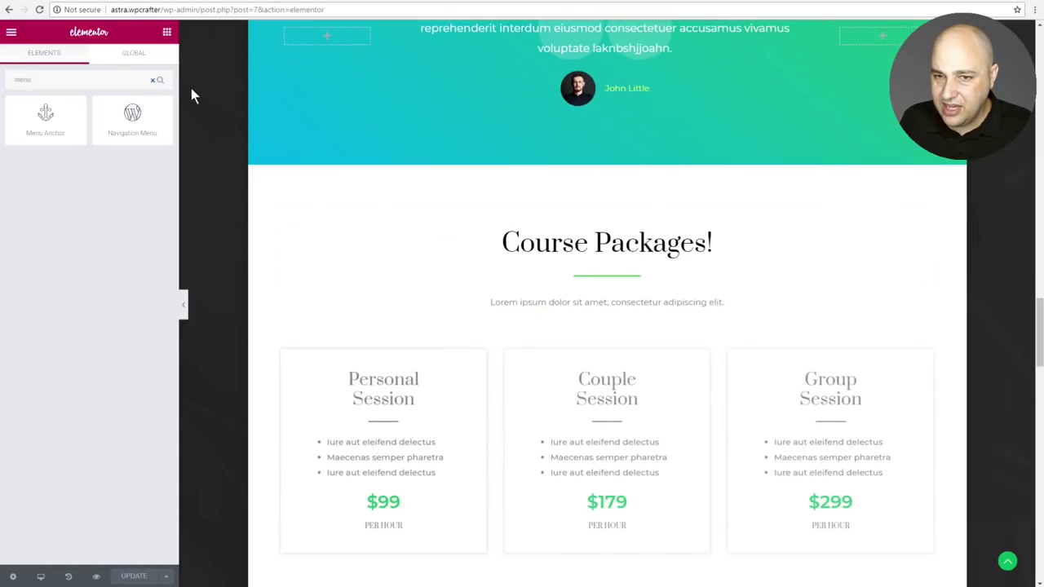
left_click_drag(57, 110, 594, 224)
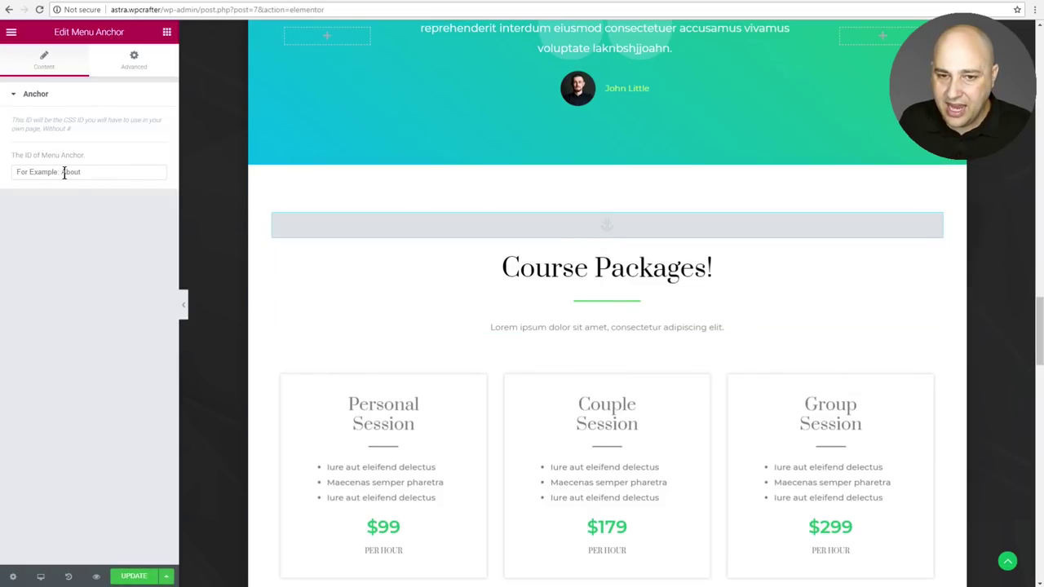
left_click(99, 172)
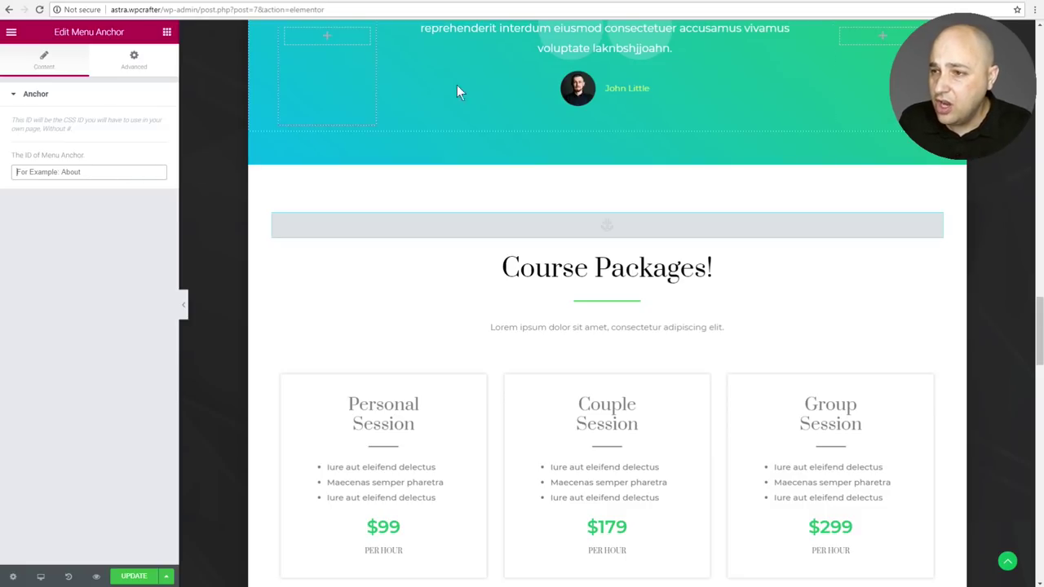
left_click(743, 2)
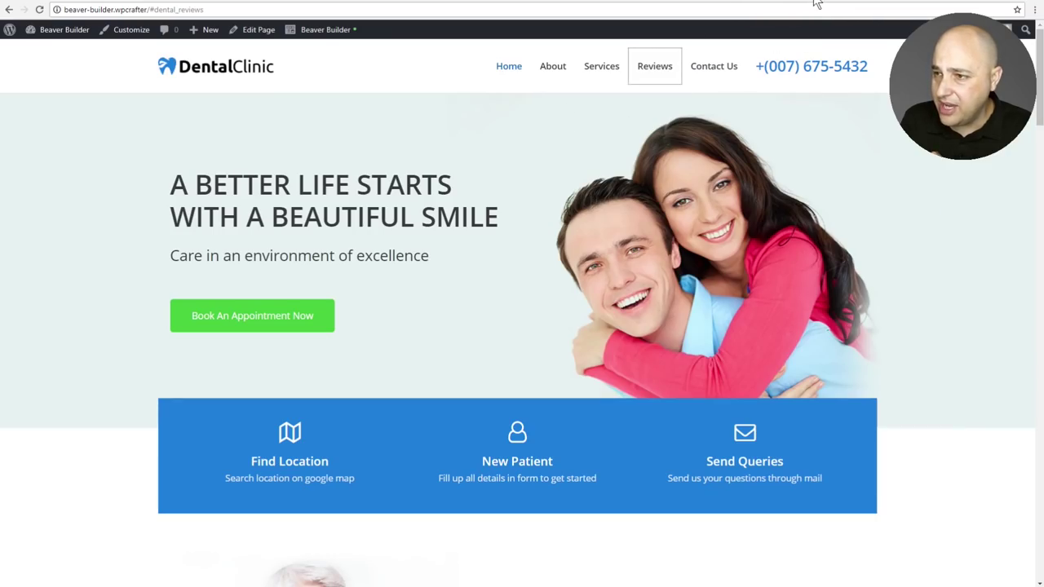
Open the DentalClinic homepage in Beaver Builder and decline the welcome tour
left_click(330, 29)
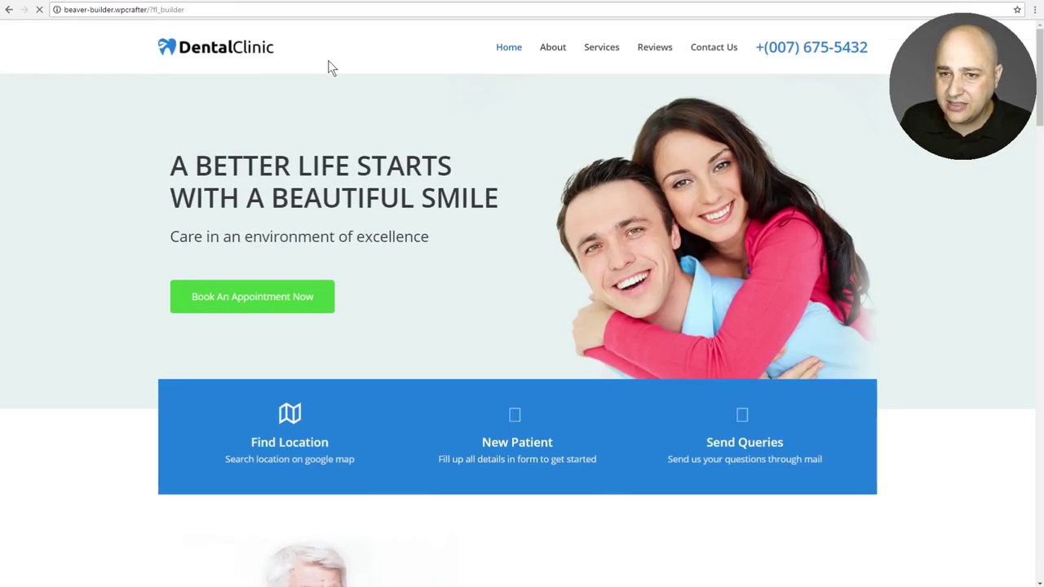
scroll(467, 171, "down", 4)
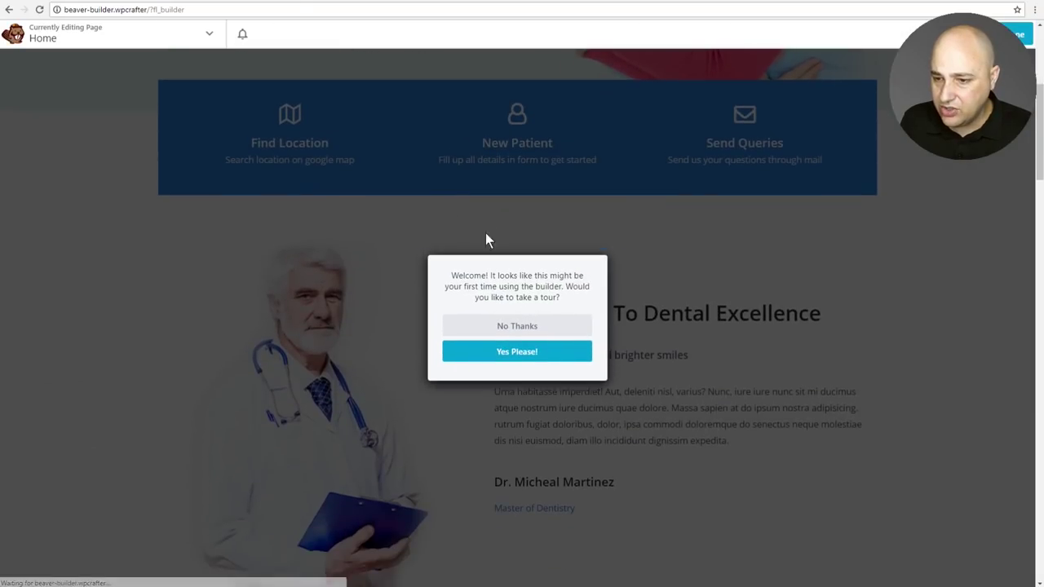
left_click(517, 327)
scroll(461, 237, "down", 7)
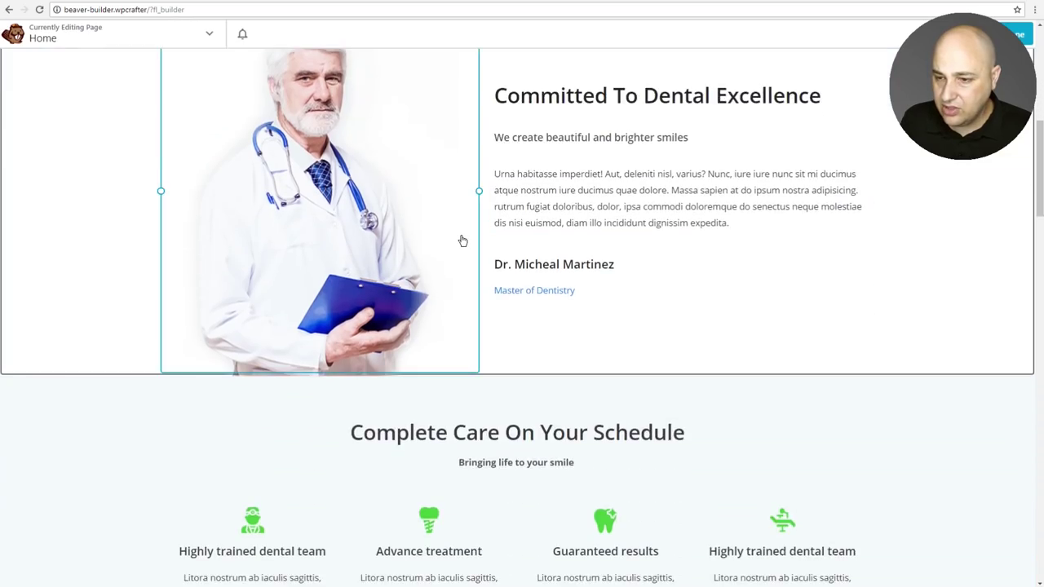
scroll(513, 234, "down", 3)
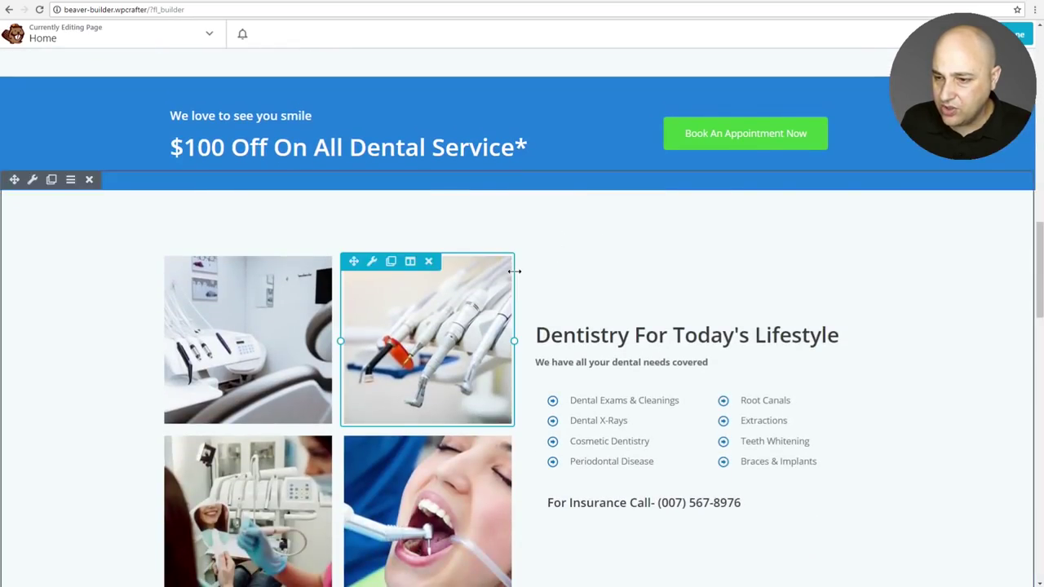
scroll(538, 237, "down", 2)
scroll(587, 245, "up", 2)
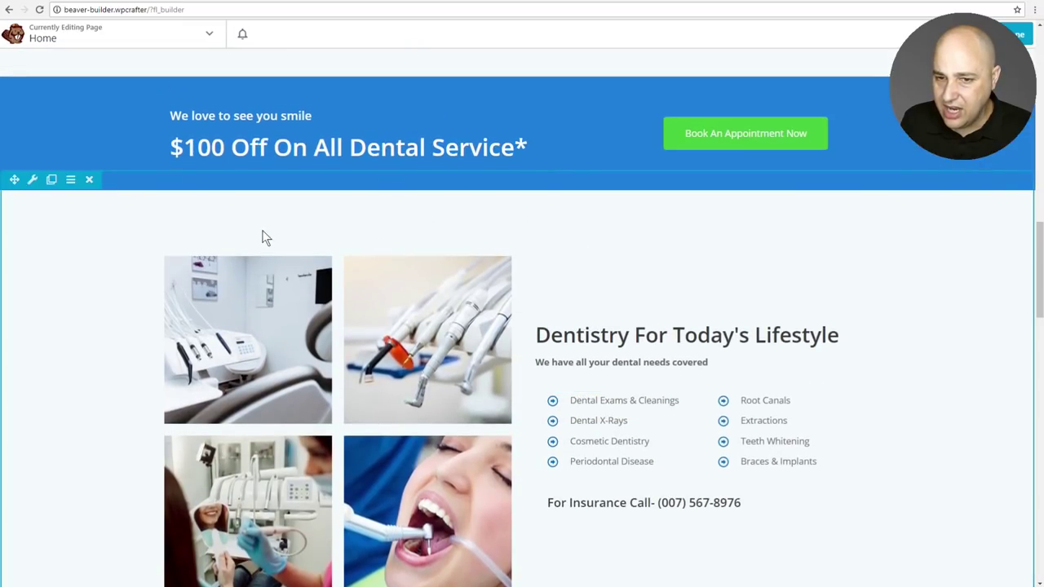
Show the Dentistry For Today's Lifestyle row's Advanced ID dental_service, then switch to the WPCrafter tab
left_click(31, 181)
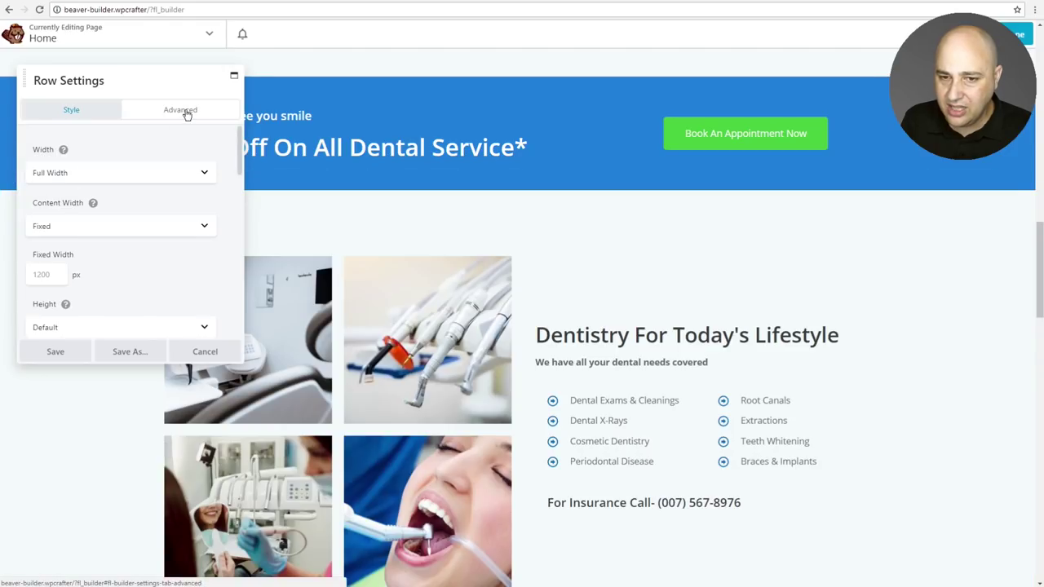
left_click(187, 115)
scroll(114, 171, "down", 5)
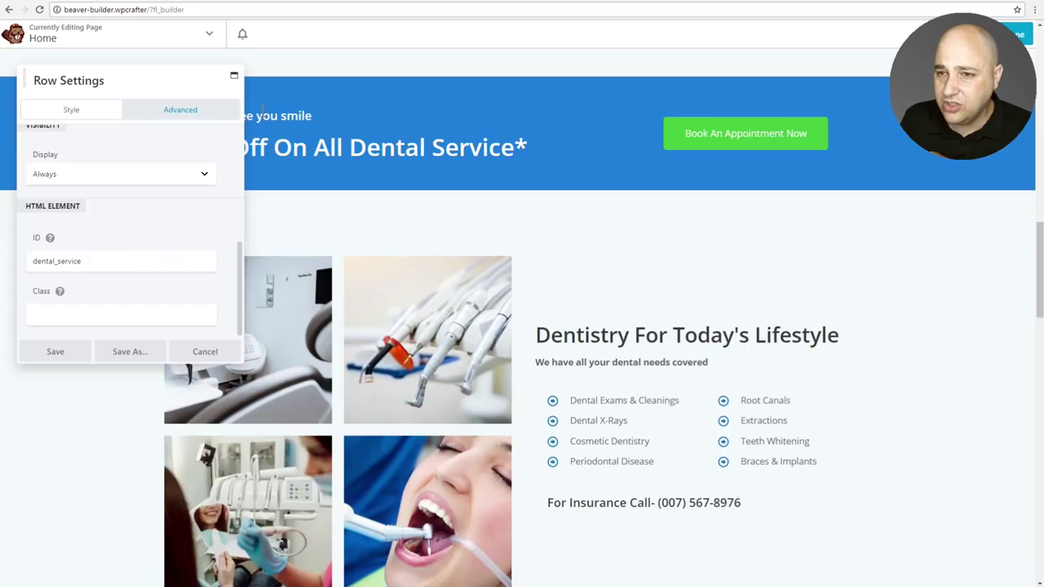
left_click(448, 4)
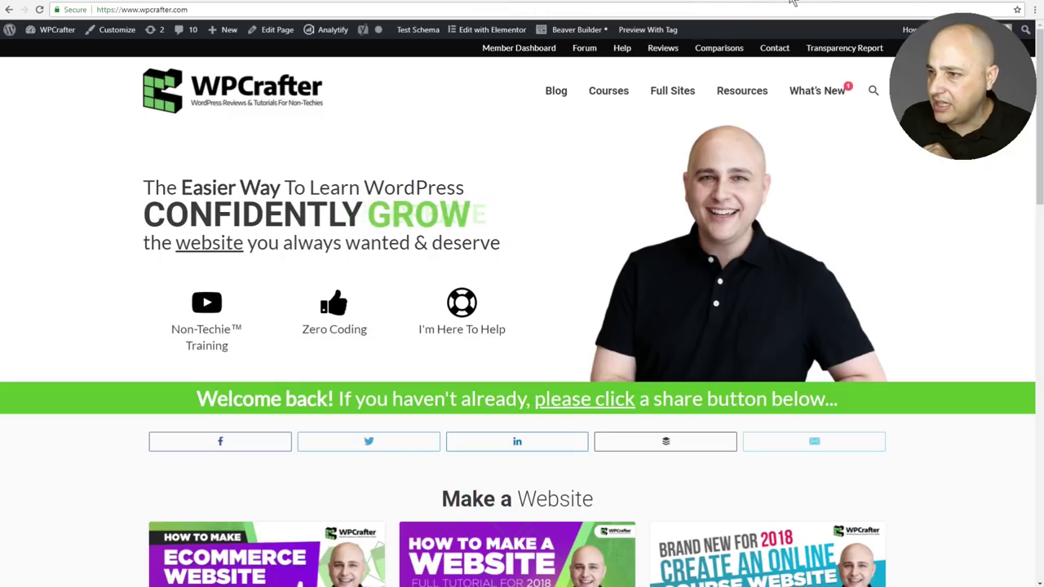
Open the anchor-link tutorial post preview and highlight the Name the Target Area instructions
left_click(587, 3)
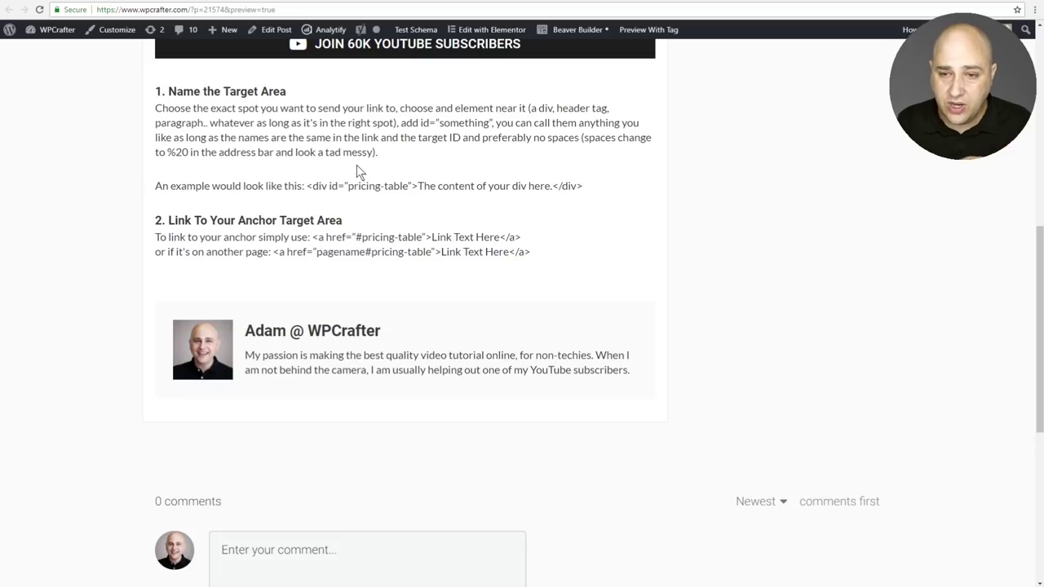
left_click_drag(156, 92, 554, 240)
left_click(554, 235)
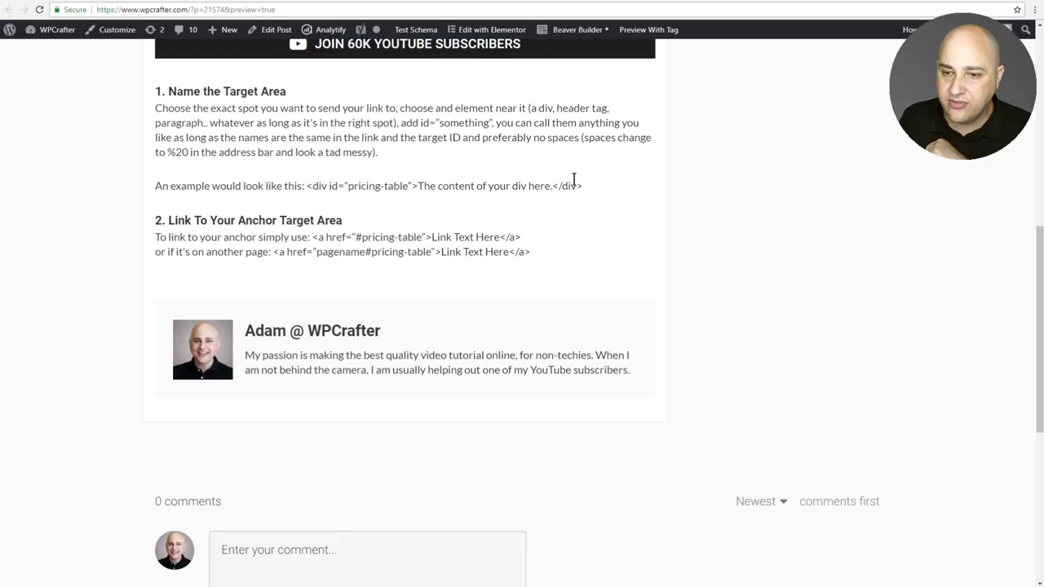
Highlight the div example line, then select 'pricing-table' in its id
left_click_drag(584, 188, 306, 187)
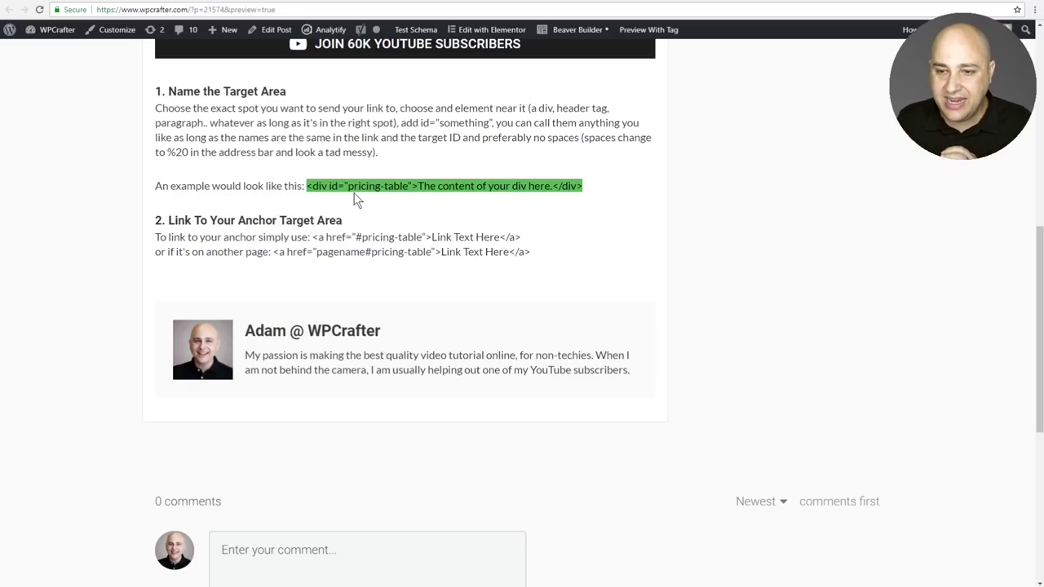
left_click(331, 187)
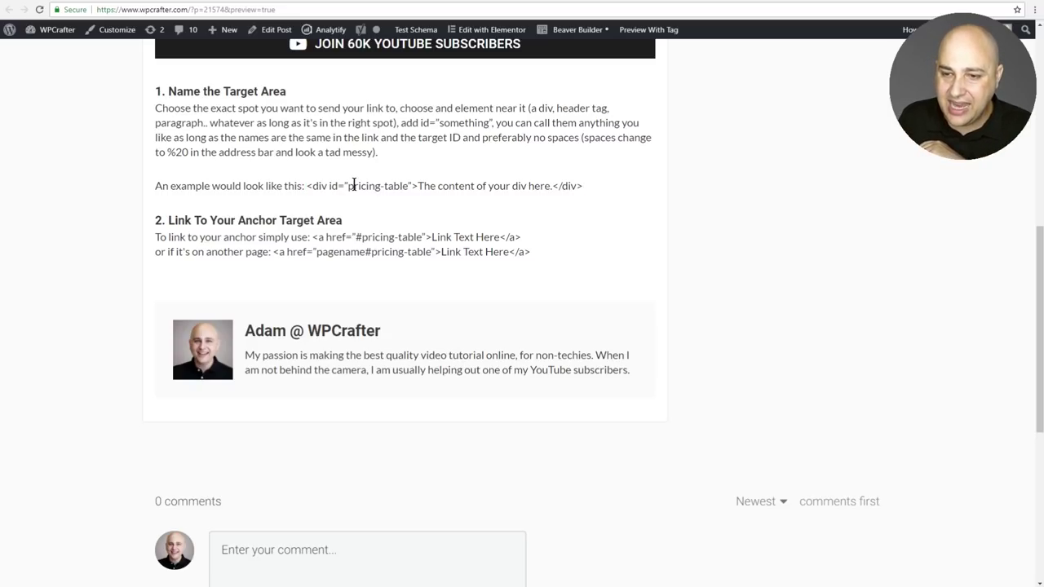
double_click(350, 186)
left_click_drag(390, 186, 409, 185)
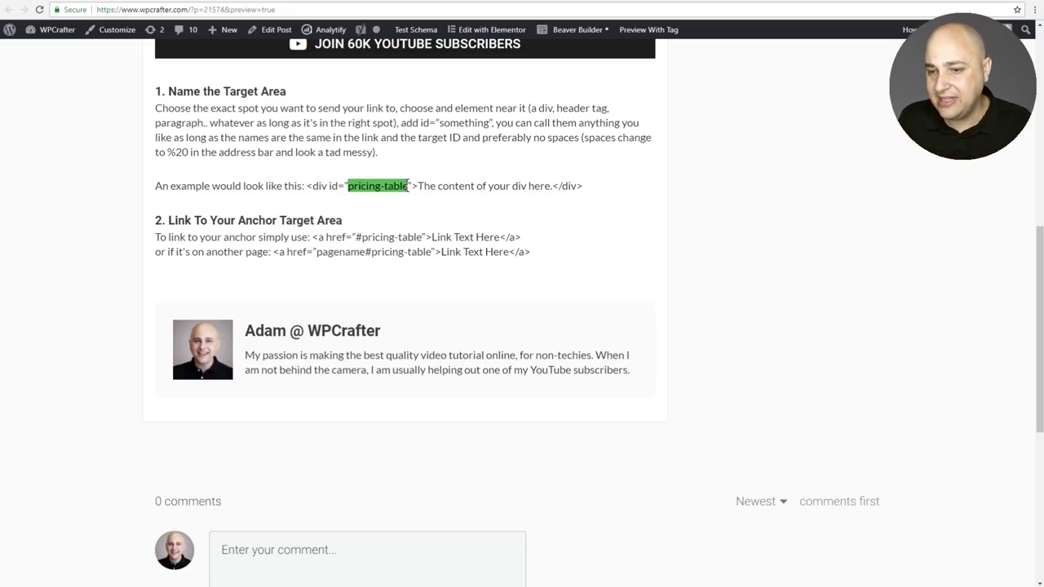